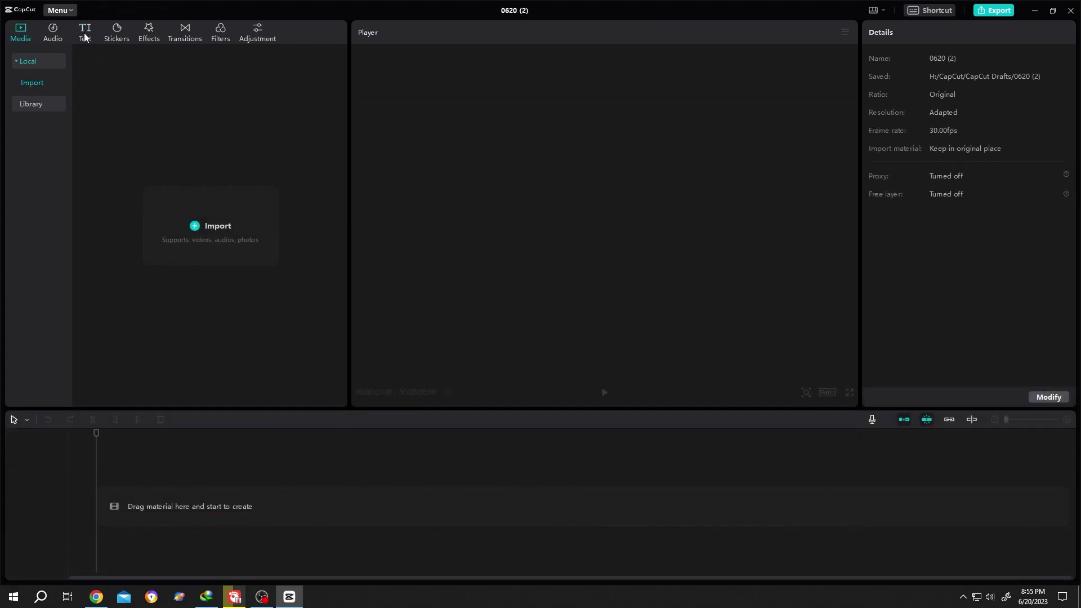
Step: Add a Default text clip and replace its text with a row of hyphens
{"action": "left_click", "coordinate": [85, 34]}
{"action": "left_click_drag", "start_coordinate": [97, 80], "coordinate": [99, 476]}
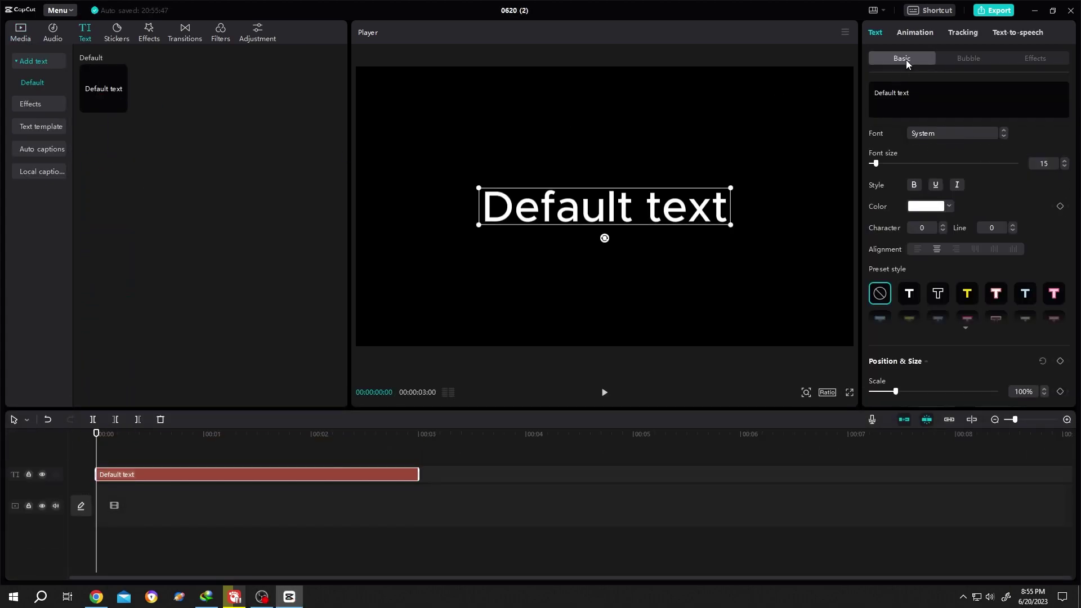
{"action": "left_click", "coordinate": [919, 98]}
{"action": "key", "text": "BackSpace"}
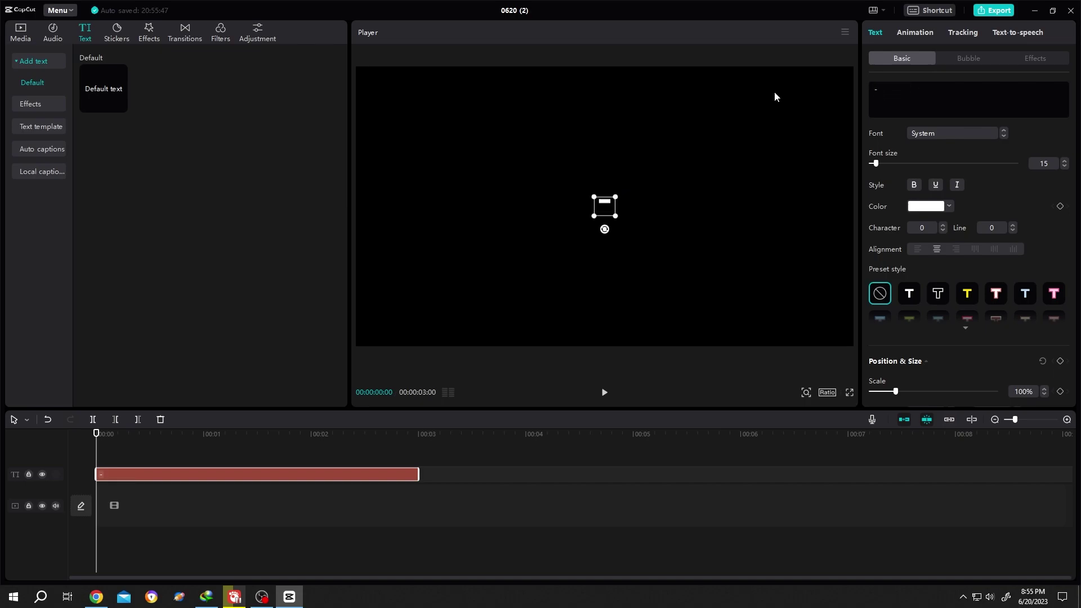
{"action": "type", "text": "---------------------------"}
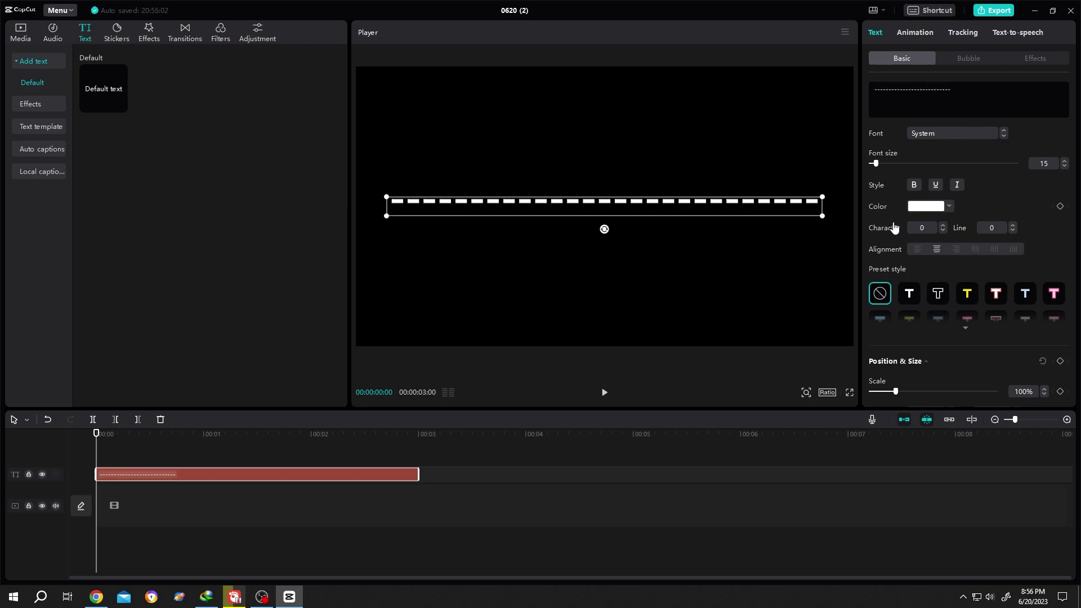
Step: Set character spacing to -3, add more hyphens, and move the line below centre
{"action": "left_click", "coordinate": [943, 229]}
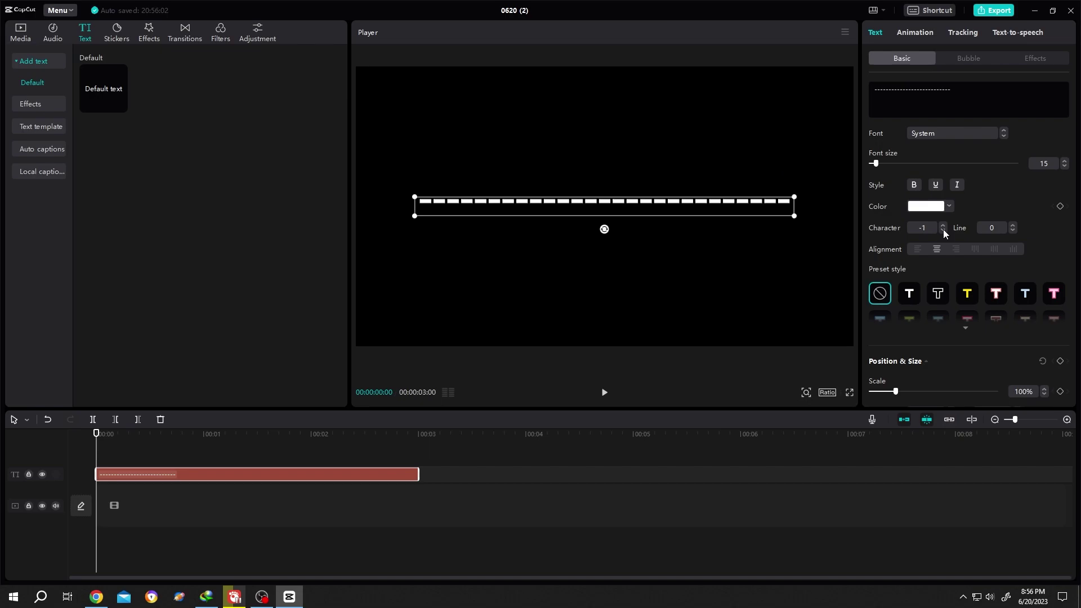
{"action": "left_click", "coordinate": [943, 229]}
{"action": "left_click", "coordinate": [943, 229]}
{"action": "left_click", "coordinate": [967, 90]}
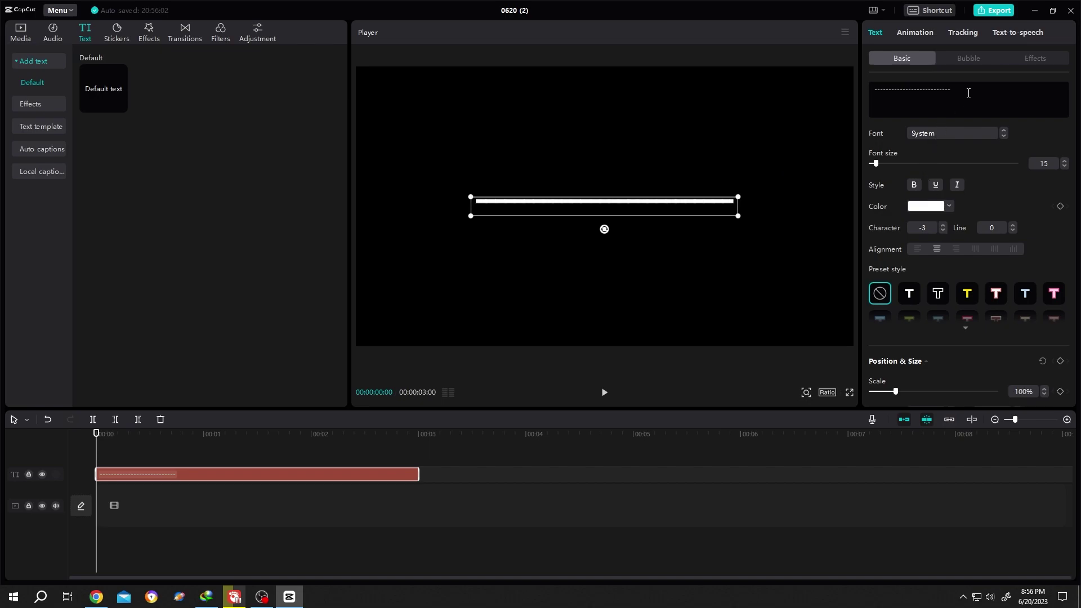
{"action": "type", "text": "---------"}
{"action": "left_click_drag", "start_coordinate": [660, 205], "coordinate": [660, 275]}
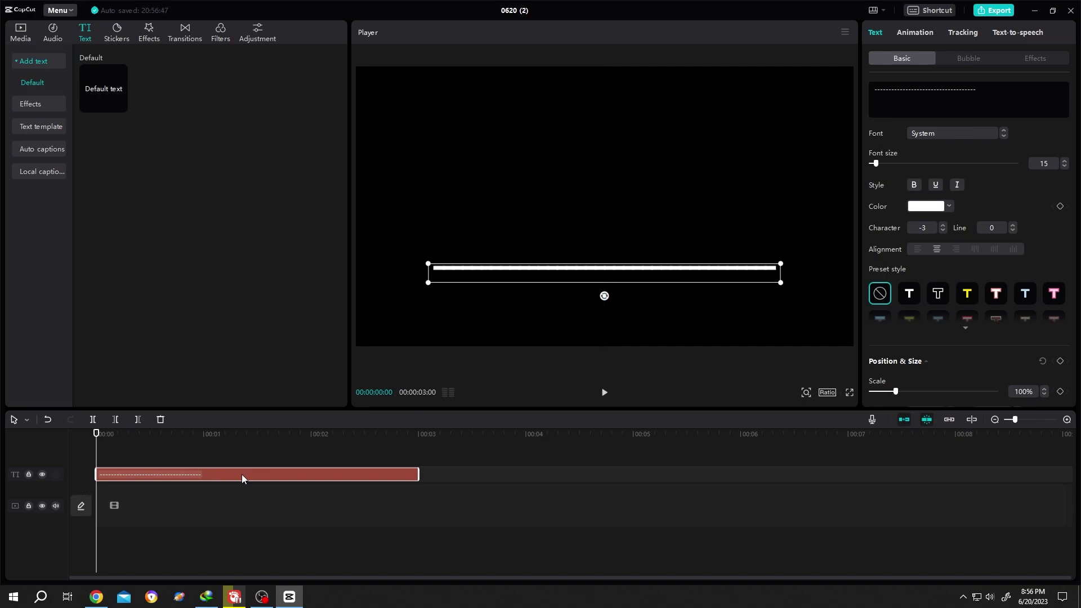
Step: Paste a copy of the dashed line, rotate it vertical, and shorten it into the left axis
{"action": "key", "text": "ctrl+v"}
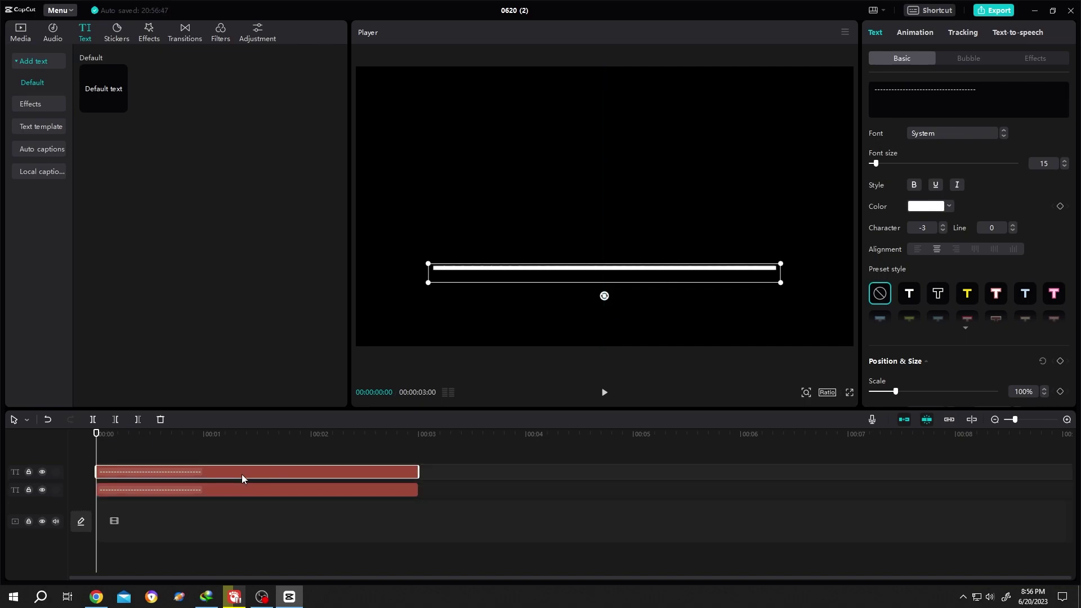
{"action": "left_click_drag", "start_coordinate": [604, 297], "coordinate": [431, 259]}
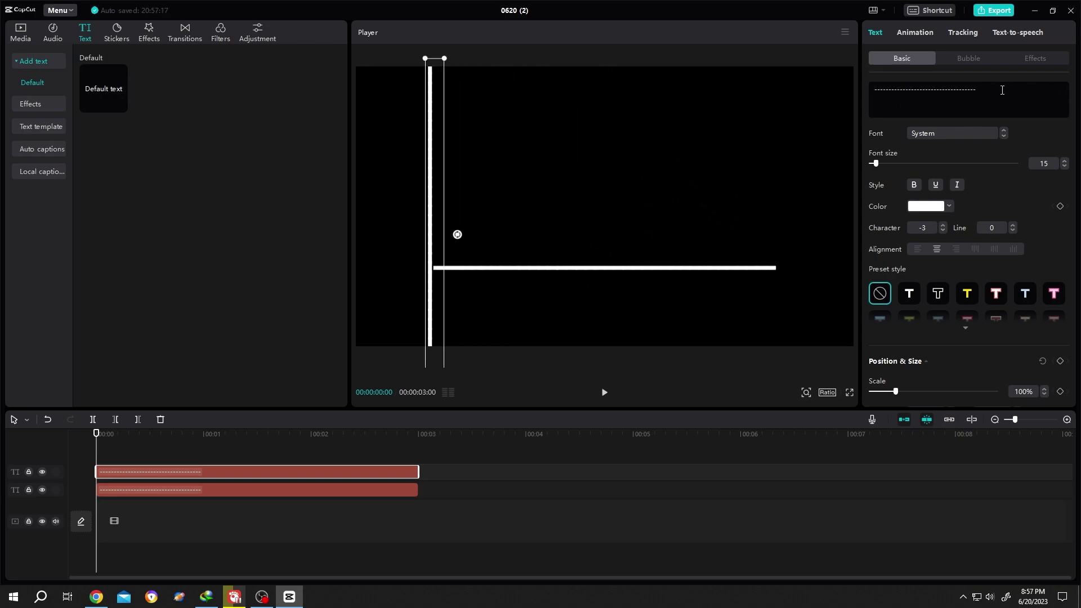
{"action": "key", "text": "BackSpace"}
{"action": "key", "text": "BackSpace"}
{"action": "key", "text": "BackSpace"}
{"action": "key", "text": "BackSpace"}
{"action": "key", "text": "BackSpace"}
{"action": "key", "text": "BackSpace"}
{"action": "key", "text": "BackSpace"}
{"action": "key", "text": "BackSpace"}
{"action": "key", "text": "BackSpace"}
{"action": "key", "text": "BackSpace"}
{"action": "key", "text": "BackSpace"}
{"action": "key", "text": "BackSpace"}
{"action": "key", "text": "BackSpace"}
{"action": "key", "text": "BackSpace"}
{"action": "key", "text": "BackSpace"}
{"action": "key", "text": "BackSpace"}
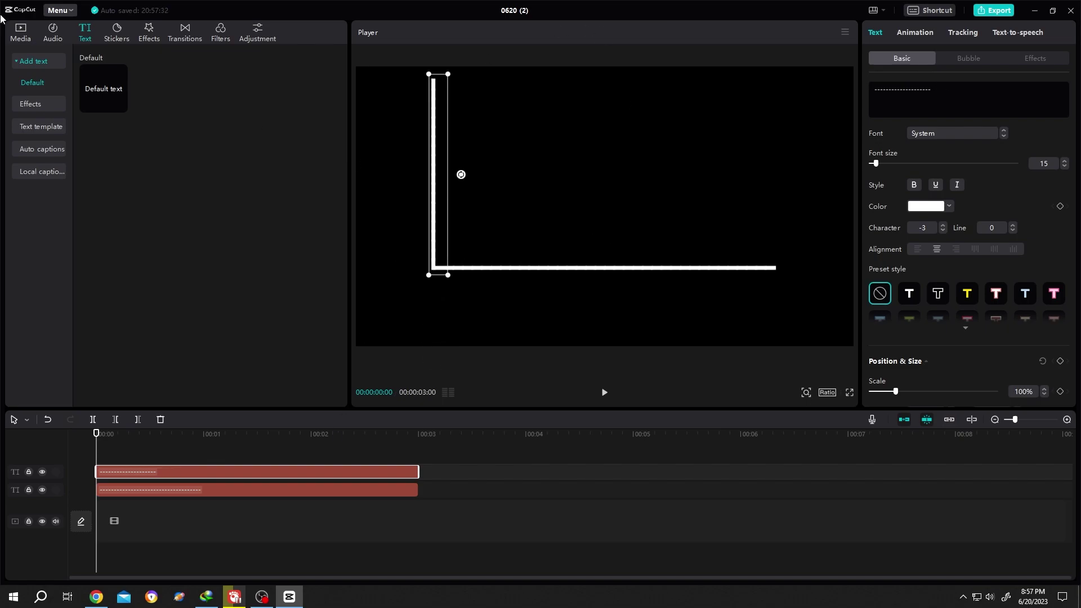
{"action": "left_click", "coordinate": [20, 33]}
Step: Add the white B&W stock clip to the timeline and stretch the text line to 5 seconds
{"action": "left_click", "coordinate": [31, 104]}
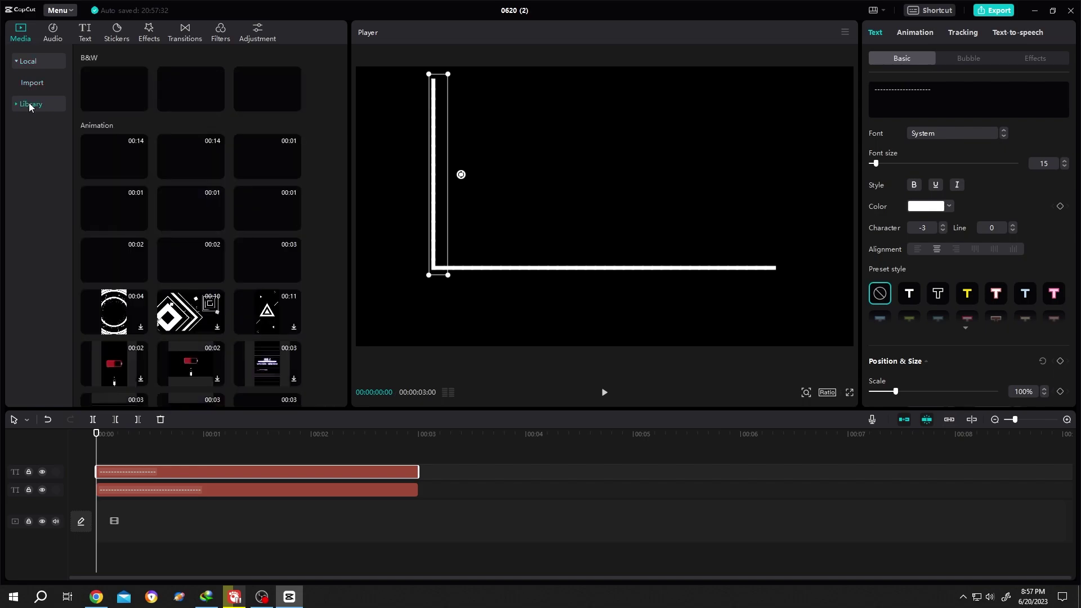
{"action": "left_click_drag", "start_coordinate": [261, 88], "coordinate": [92, 453]}
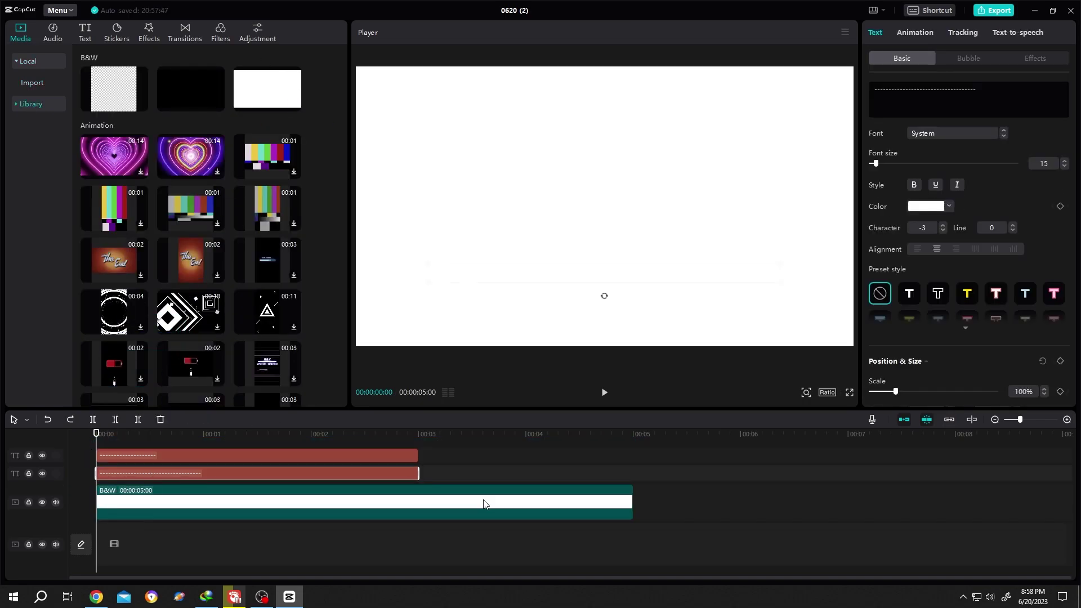
{"action": "left_click_drag", "start_coordinate": [420, 472], "coordinate": [631, 478]}
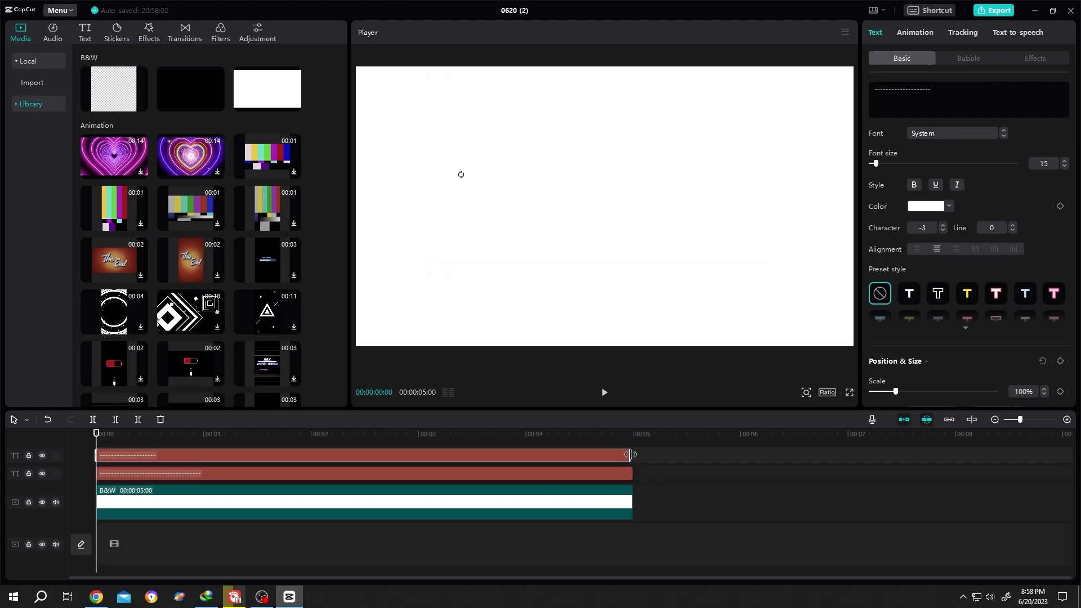
Step: Crop the white clip to a narrow strip, scale it to 61%, and place it beside the vertical axis
{"action": "left_click", "coordinate": [512, 506]}
{"action": "right_click", "coordinate": [332, 504]}
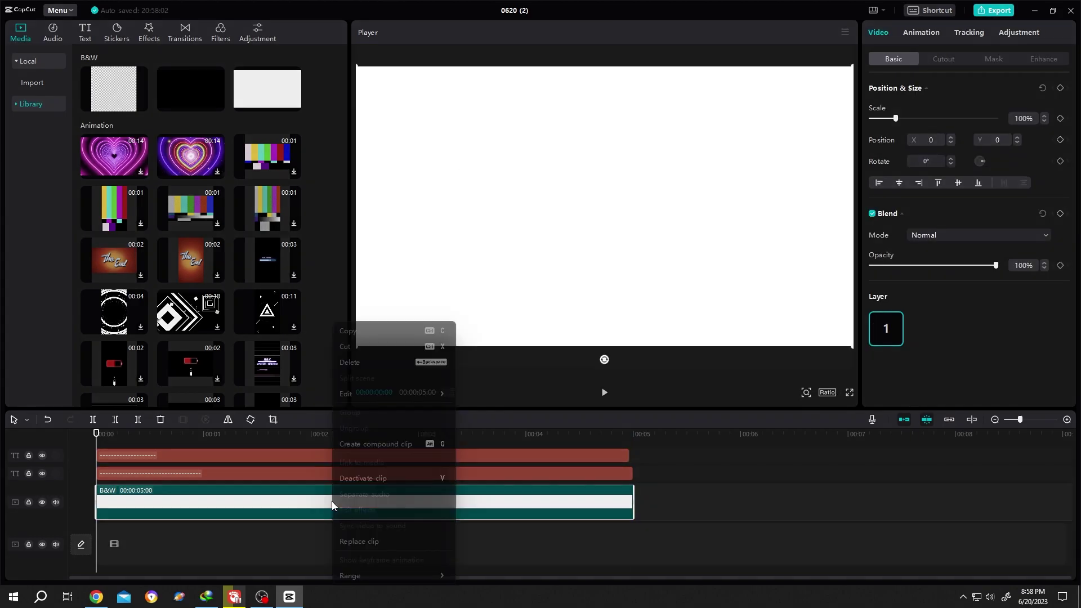
{"action": "mouse_move", "coordinate": [374, 394]}
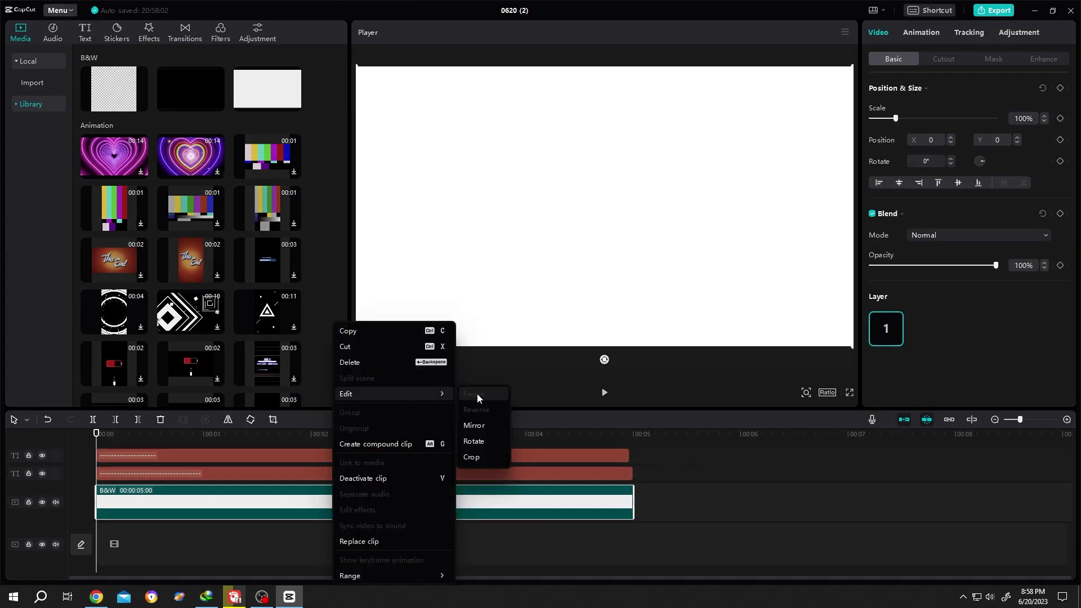
{"action": "left_click", "coordinate": [482, 458]}
{"action": "left_click_drag", "start_coordinate": [310, 292], "coordinate": [759, 316]}
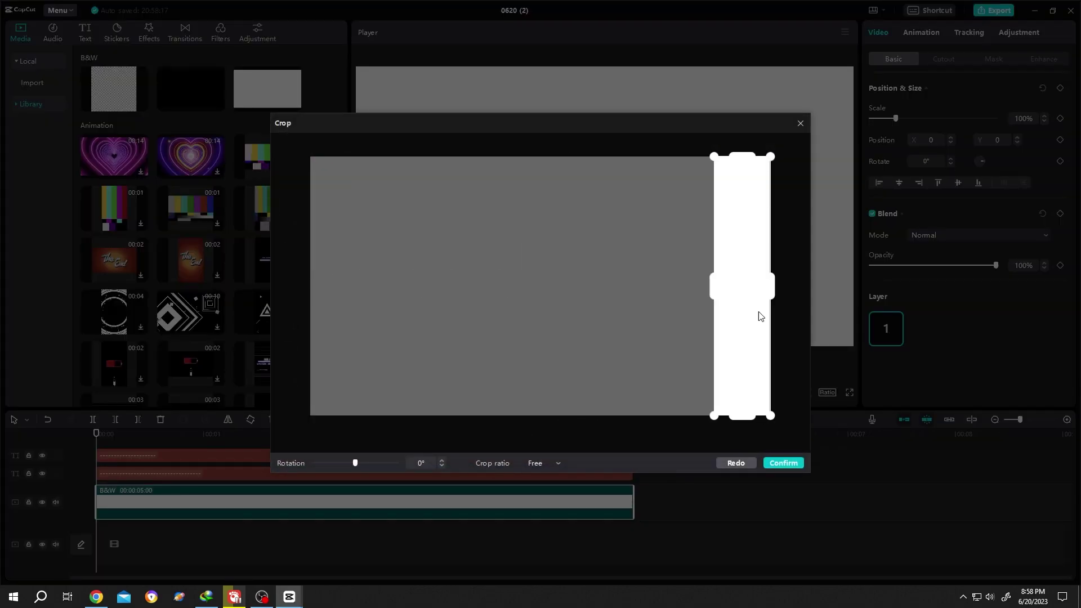
{"action": "left_click", "coordinate": [784, 463]}
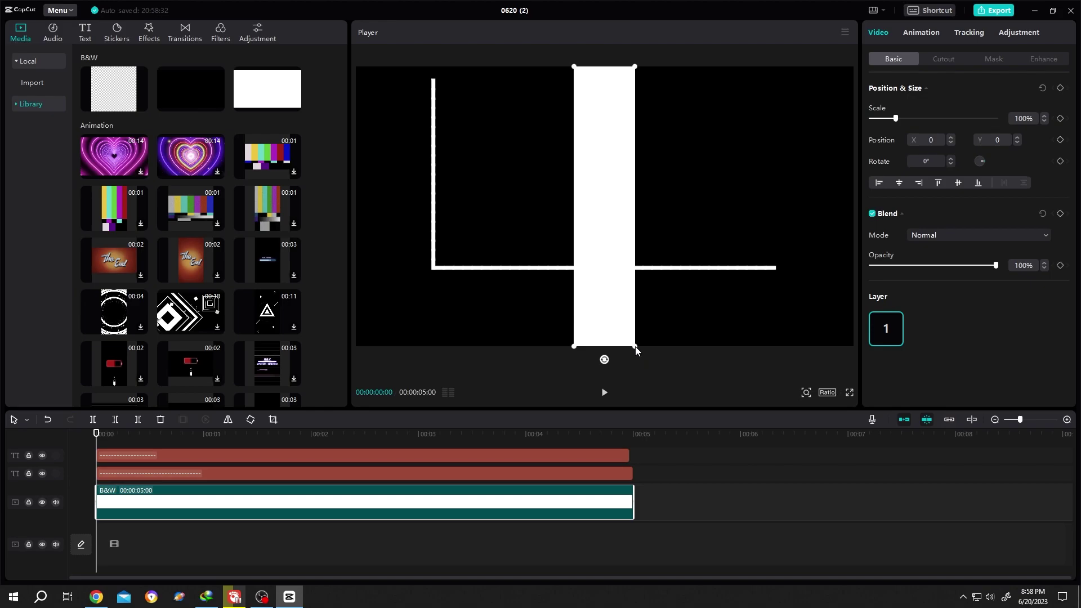
{"action": "left_click_drag", "start_coordinate": [636, 349], "coordinate": [616, 315]}
{"action": "left_click_drag", "start_coordinate": [619, 250], "coordinate": [494, 224]}
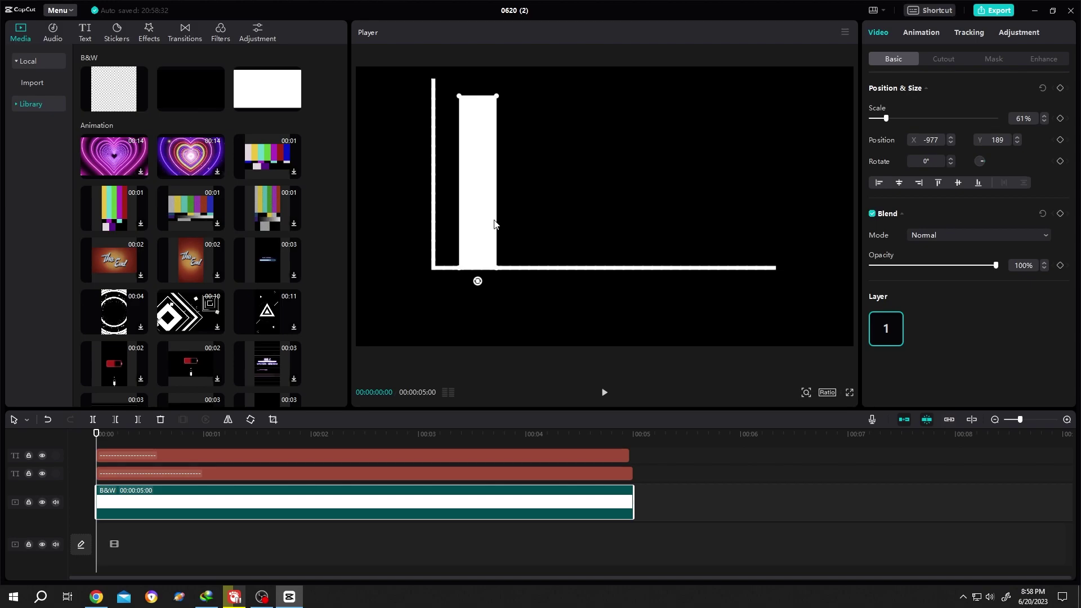
Step: Apply a reversed Split mask with its line at the axis and keyframe it at 0 s
{"action": "left_click", "coordinate": [995, 63]}
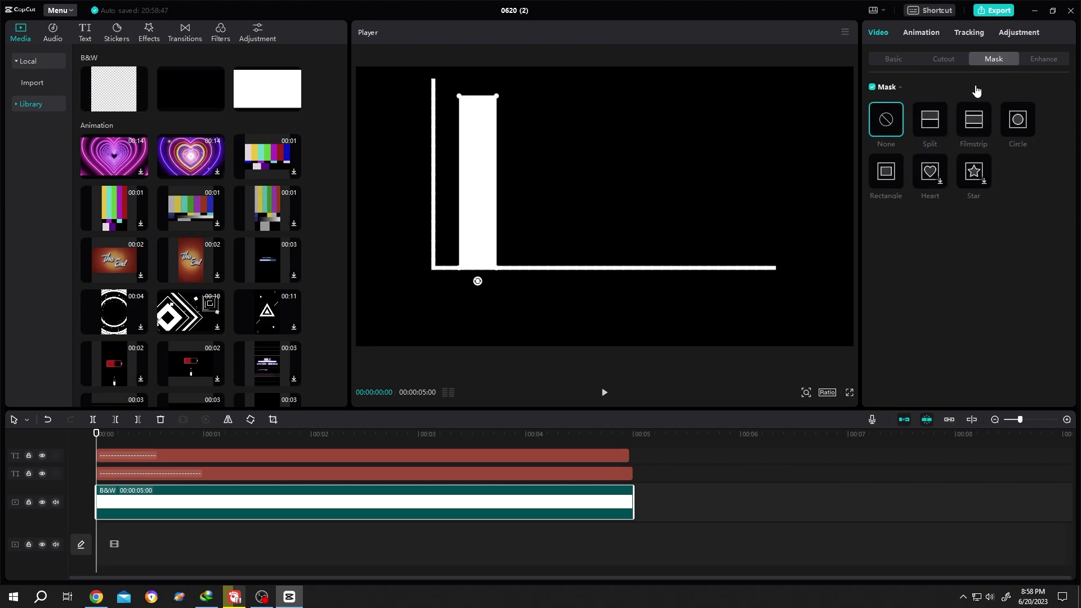
{"action": "left_click", "coordinate": [934, 125]}
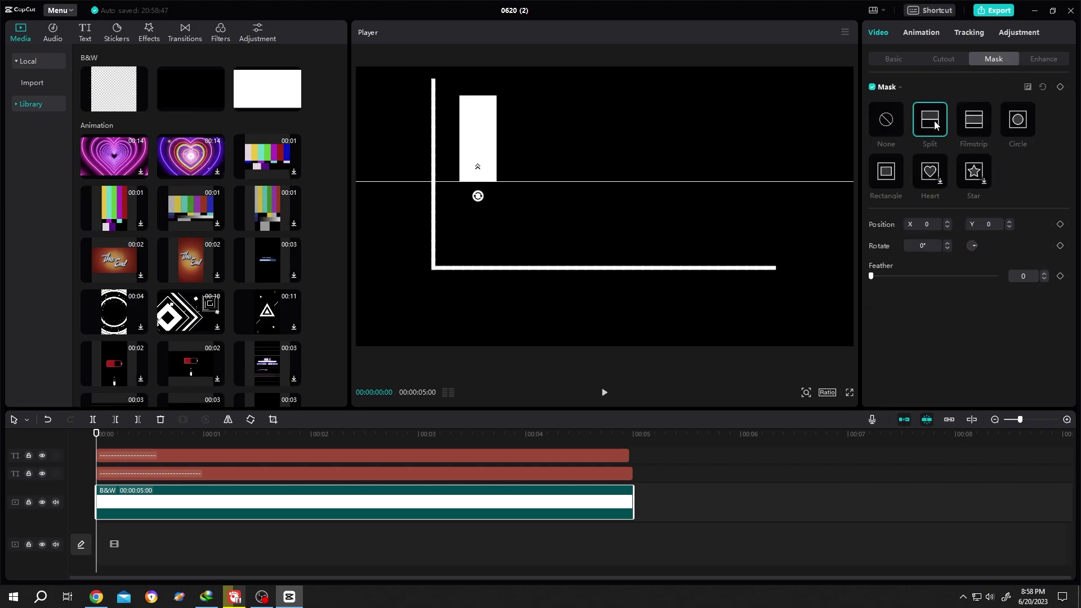
{"action": "left_click", "coordinate": [1029, 89]}
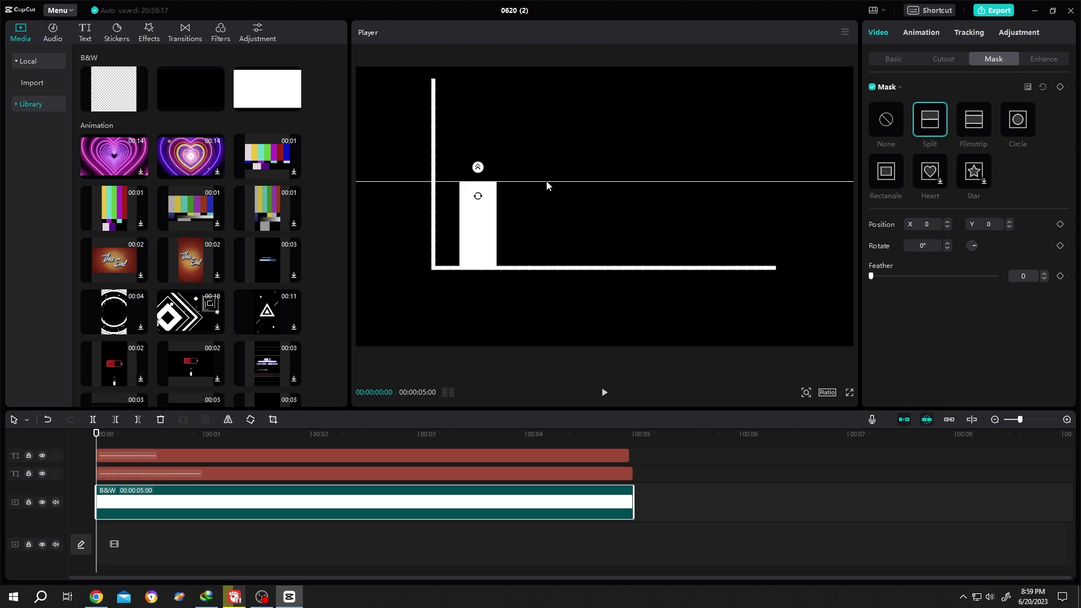
{"action": "left_click_drag", "start_coordinate": [546, 184], "coordinate": [547, 272]}
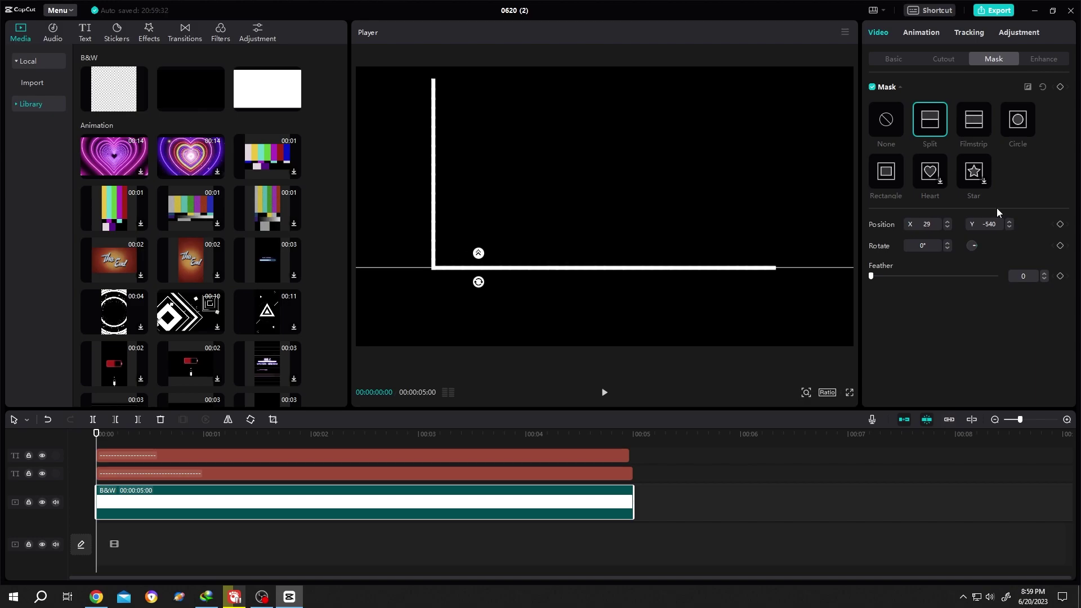
{"action": "left_click", "coordinate": [1060, 87]}
Step: At 1 s, raise the mask line to the bar top, then play the rising animation
{"action": "left_click", "coordinate": [113, 455]}
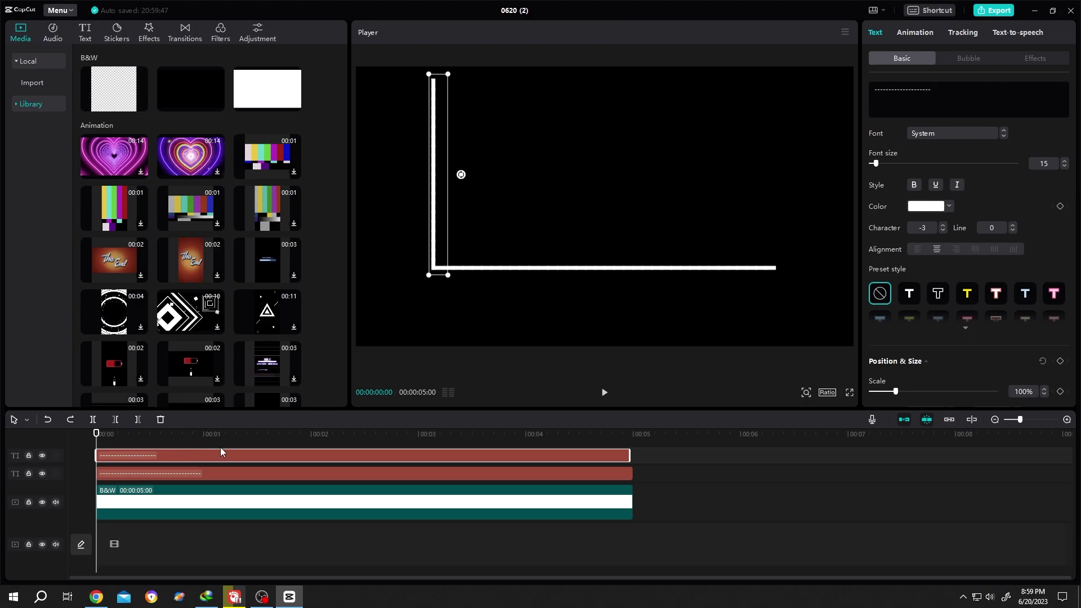
{"action": "left_click_drag", "start_coordinate": [97, 435], "coordinate": [200, 491]}
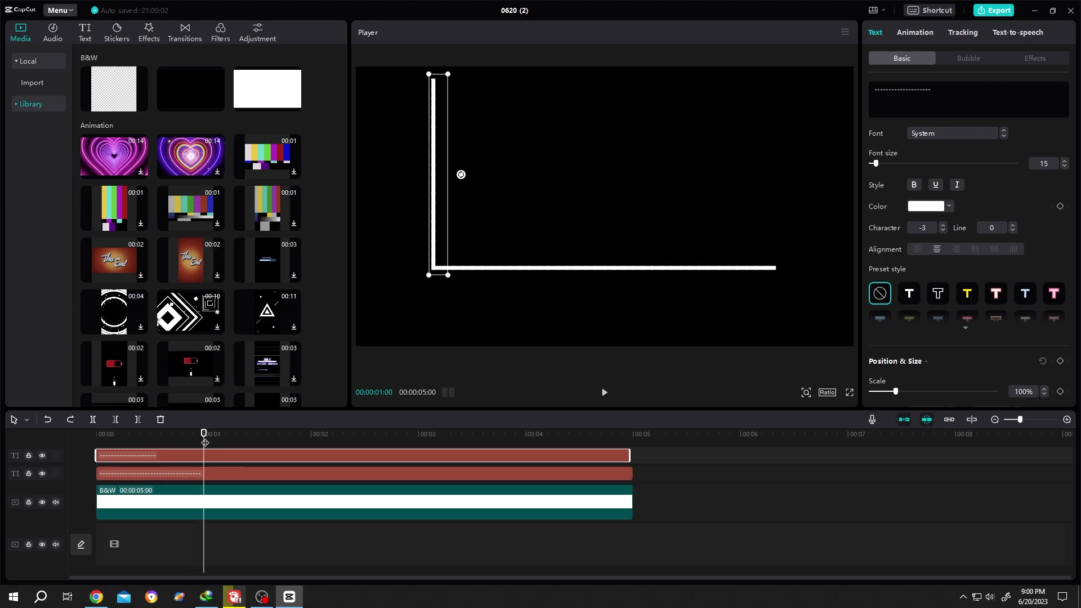
{"action": "left_click", "coordinate": [201, 500]}
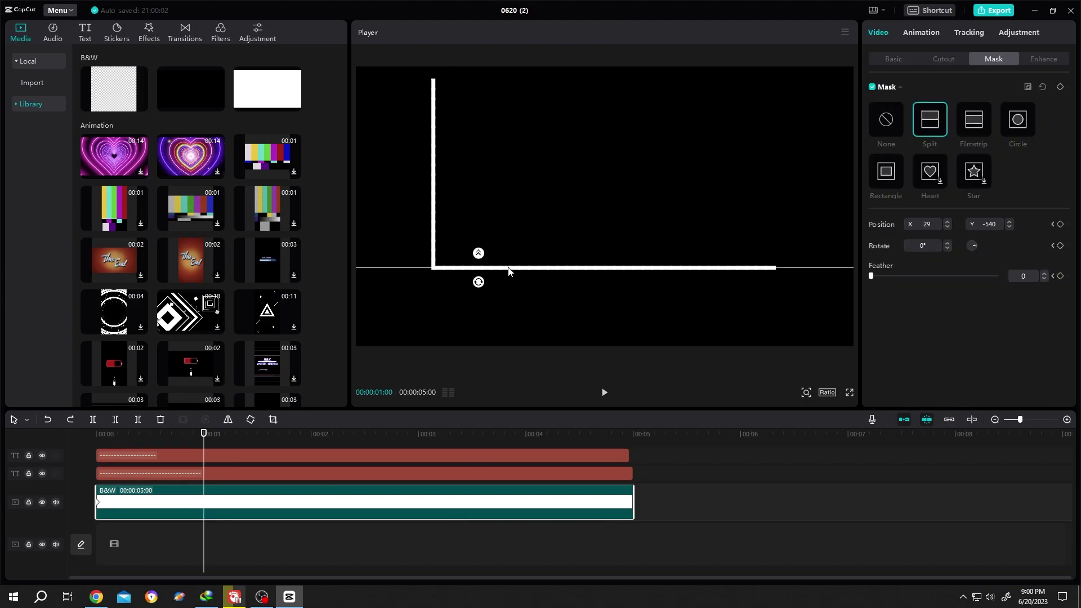
{"action": "left_click_drag", "start_coordinate": [508, 271], "coordinate": [509, 143]}
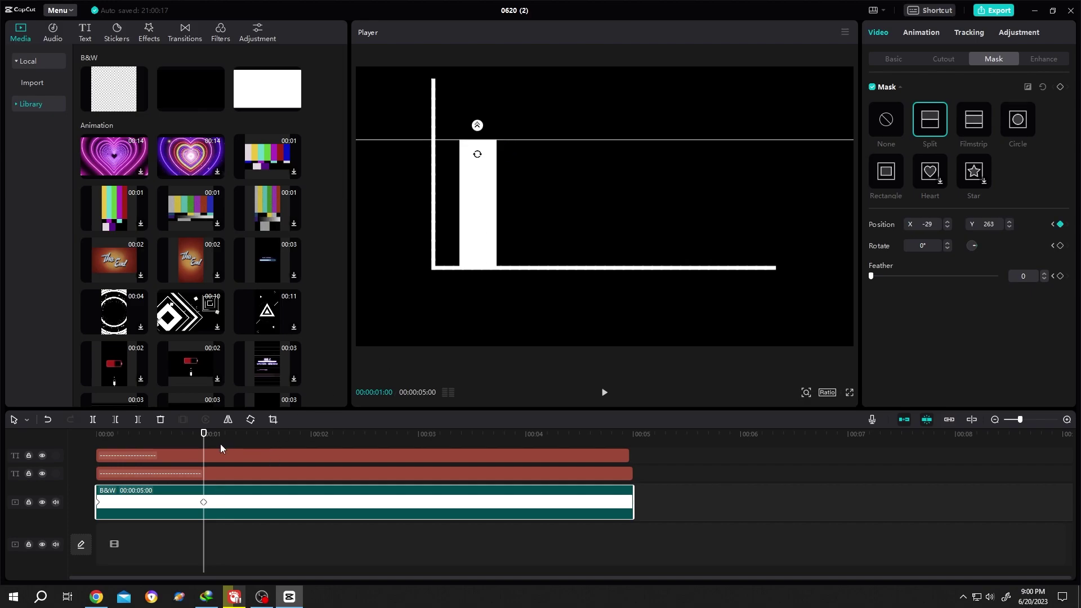
{"action": "left_click_drag", "start_coordinate": [203, 447], "coordinate": [43, 466]}
{"action": "key", "text": "space"}
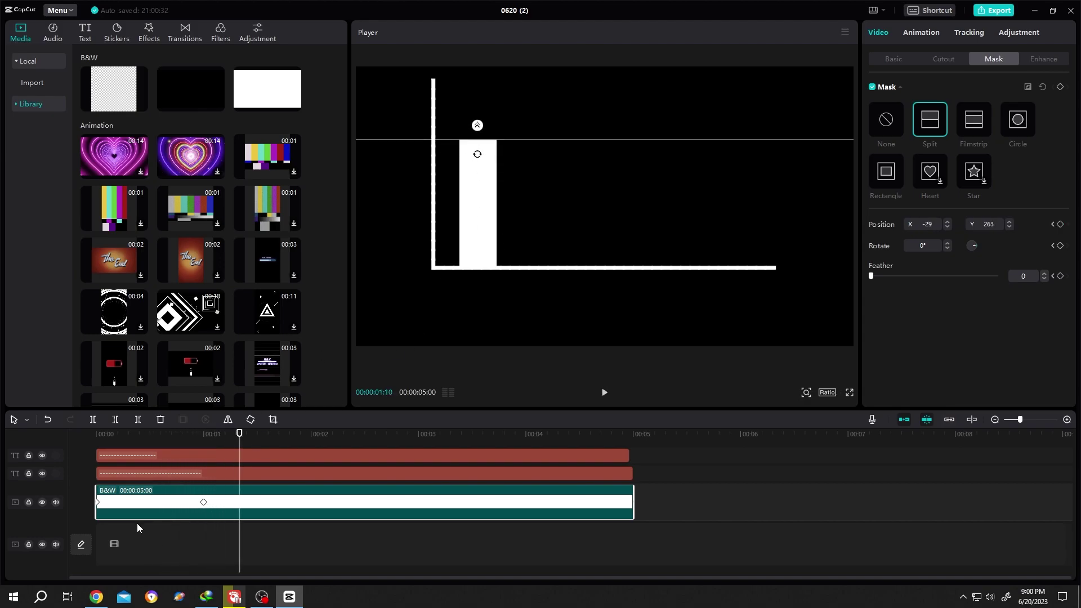
Step: Duplicate the bar, move the copy right of the first, and delay its clip to 00:00:00:24
{"action": "key", "text": "ctrl+c"}
{"action": "key", "text": "ctrl+v"}
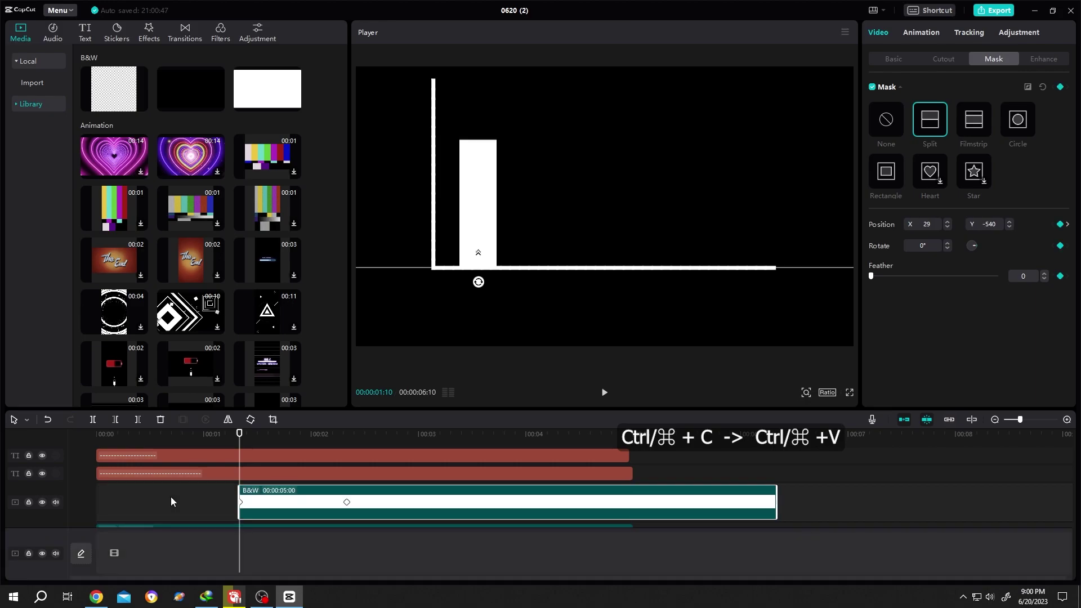
{"action": "left_click_drag", "start_coordinate": [482, 408], "coordinate": [483, 348]}
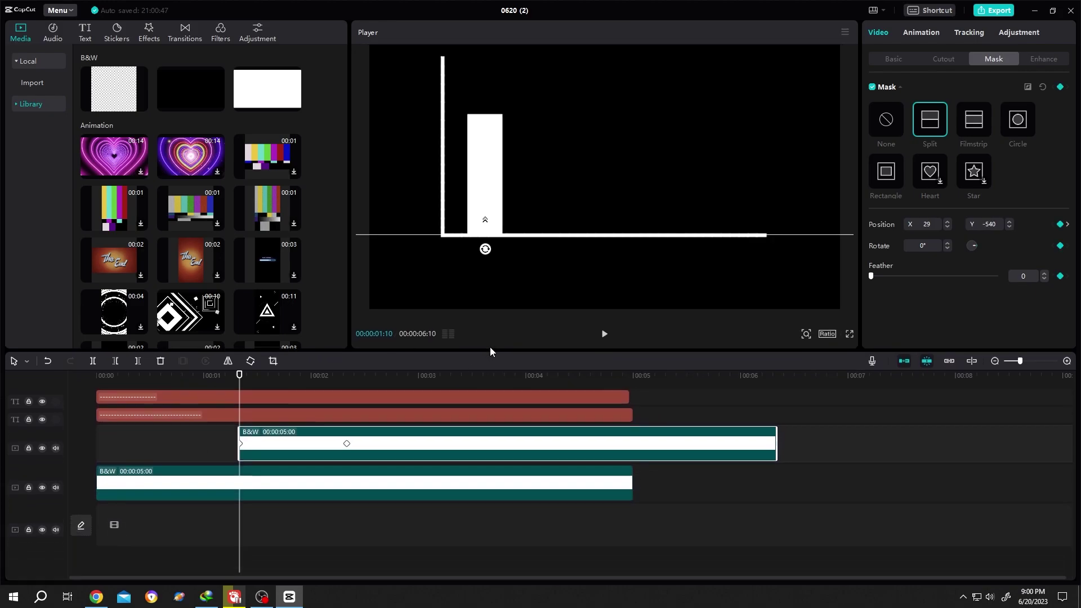
{"action": "left_click_drag", "start_coordinate": [426, 443], "coordinate": [284, 444]}
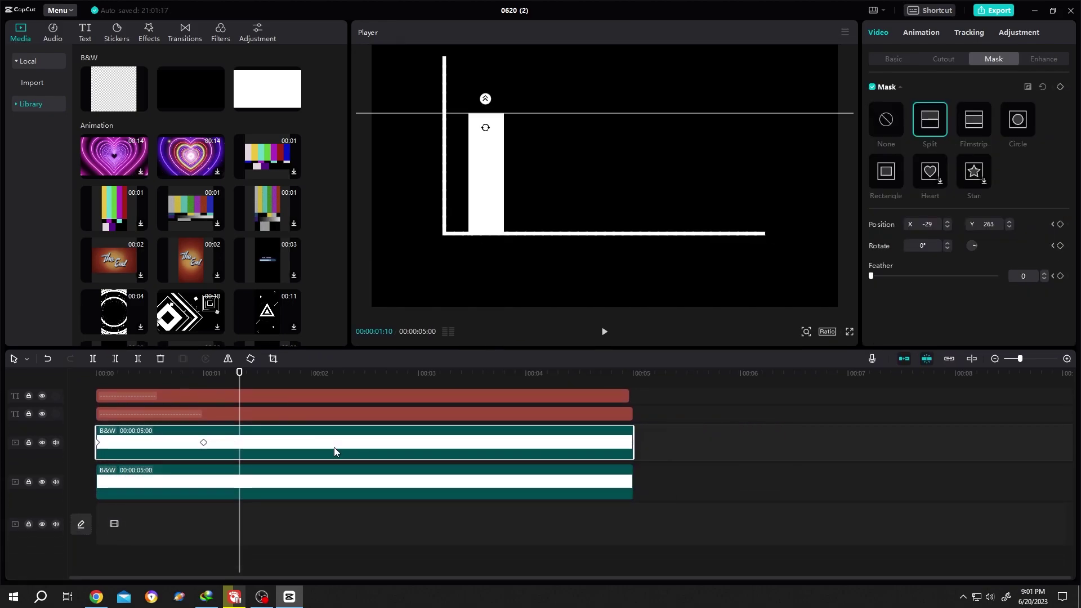
{"action": "left_click", "coordinate": [895, 59]}
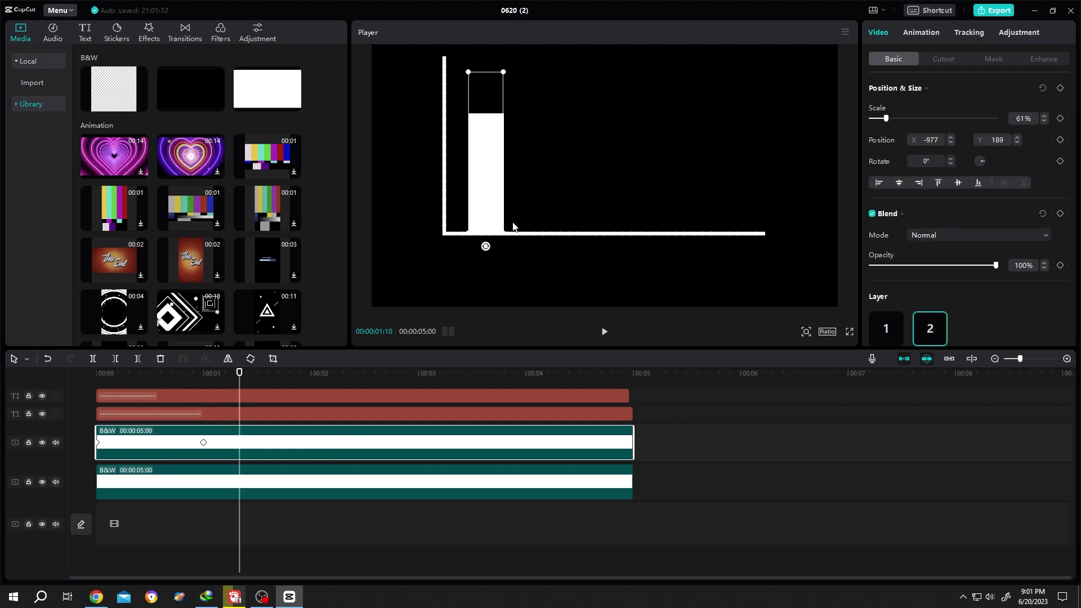
{"action": "left_click_drag", "start_coordinate": [486, 181], "coordinate": [542, 181]}
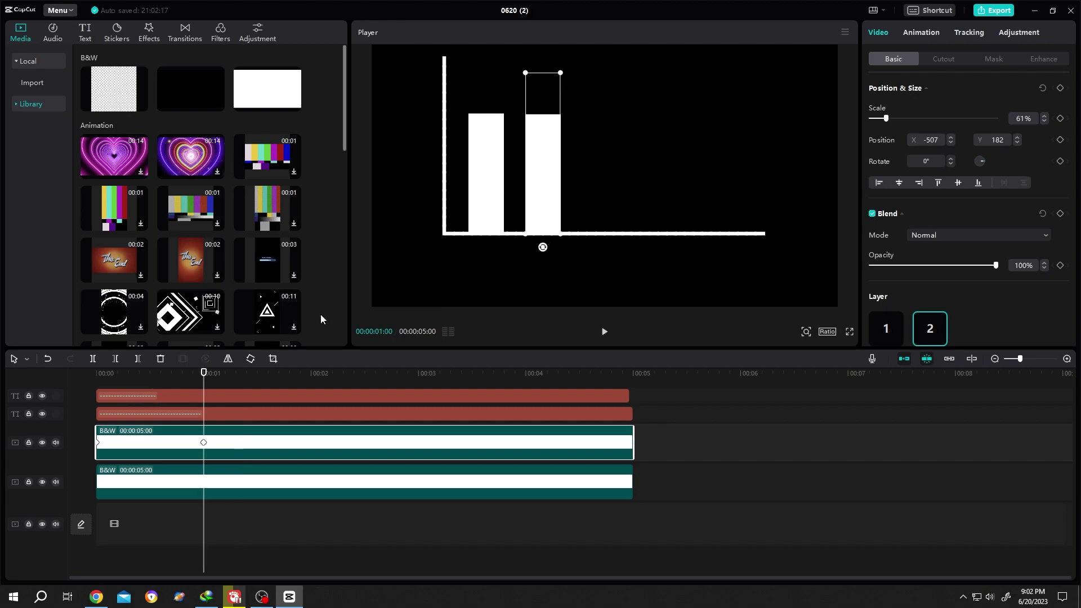
{"action": "left_click_drag", "start_coordinate": [203, 384], "coordinate": [182, 384]}
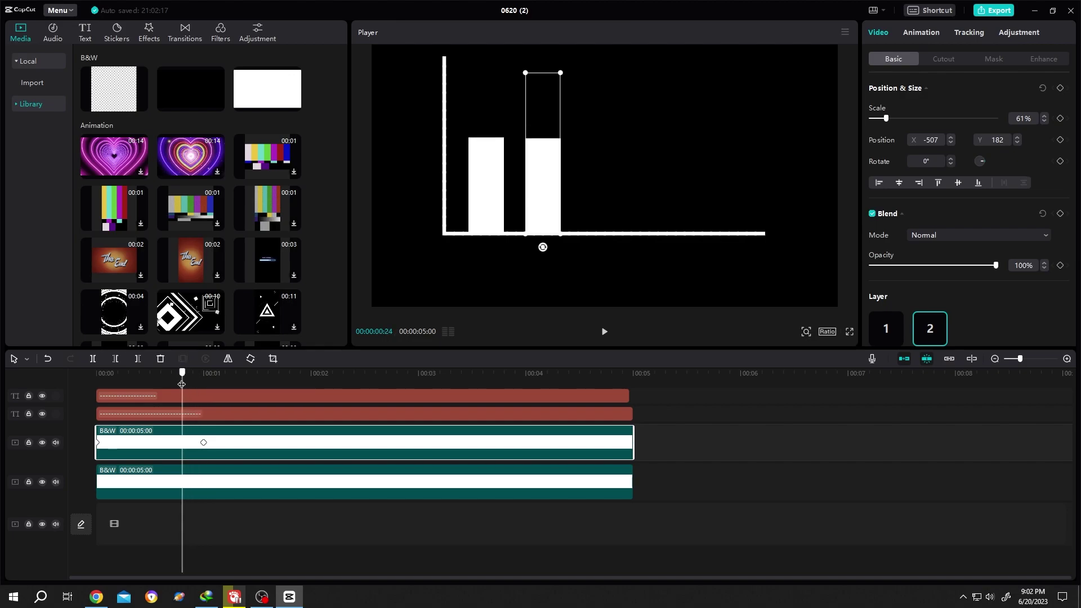
{"action": "left_click_drag", "start_coordinate": [248, 448], "coordinate": [336, 450]}
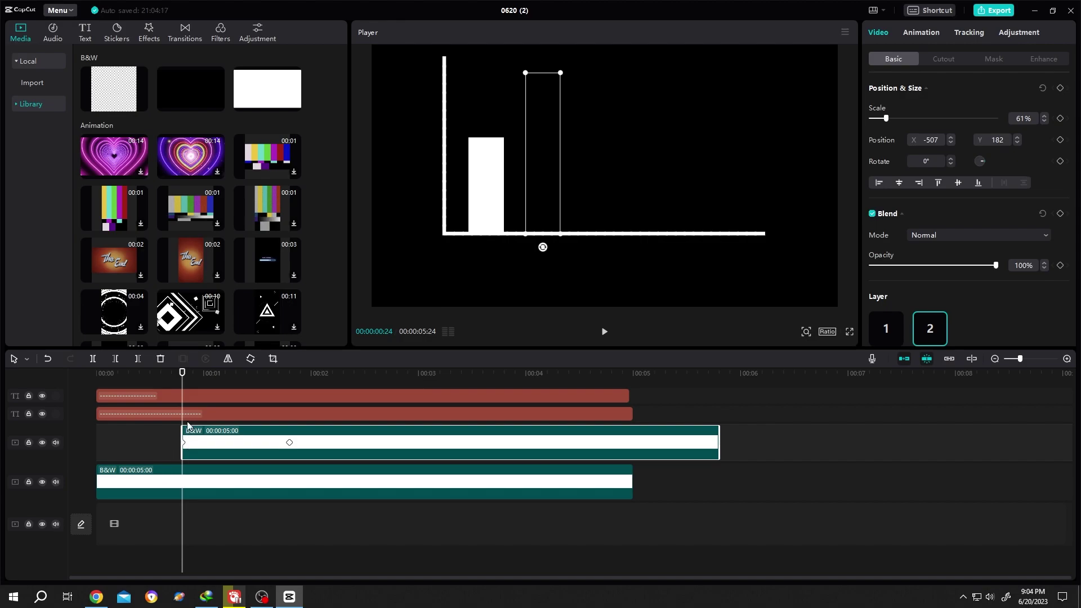
Step: At 00:00:01:24, raise the second bar's Split mask to Y 451, then play to check
{"action": "left_click_drag", "start_coordinate": [182, 381], "coordinate": [288, 394]}
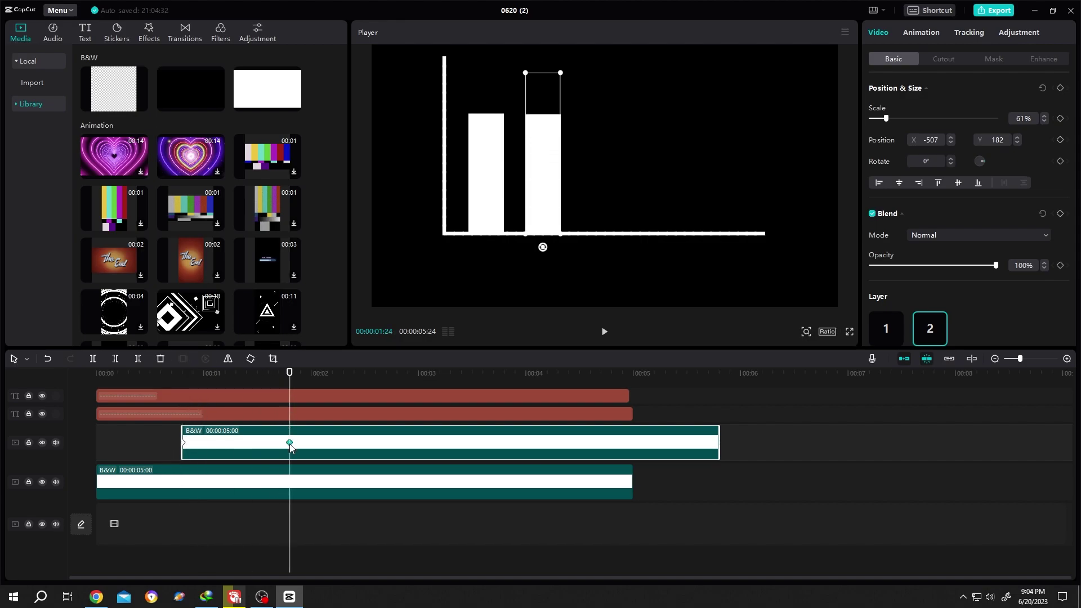
{"action": "left_click", "coordinate": [1006, 62]}
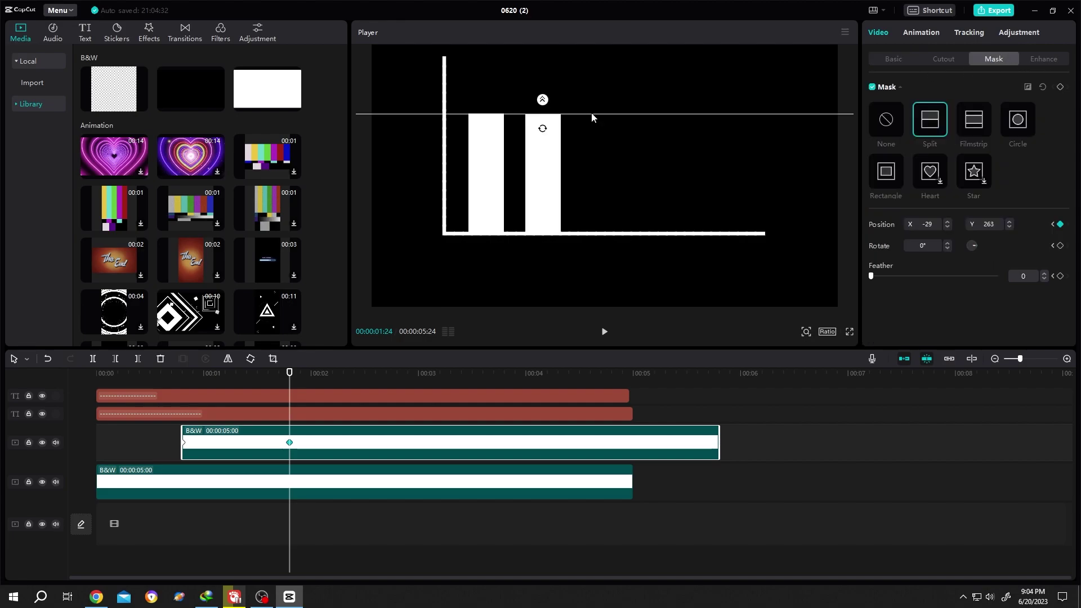
{"action": "left_click_drag", "start_coordinate": [591, 117], "coordinate": [592, 86]}
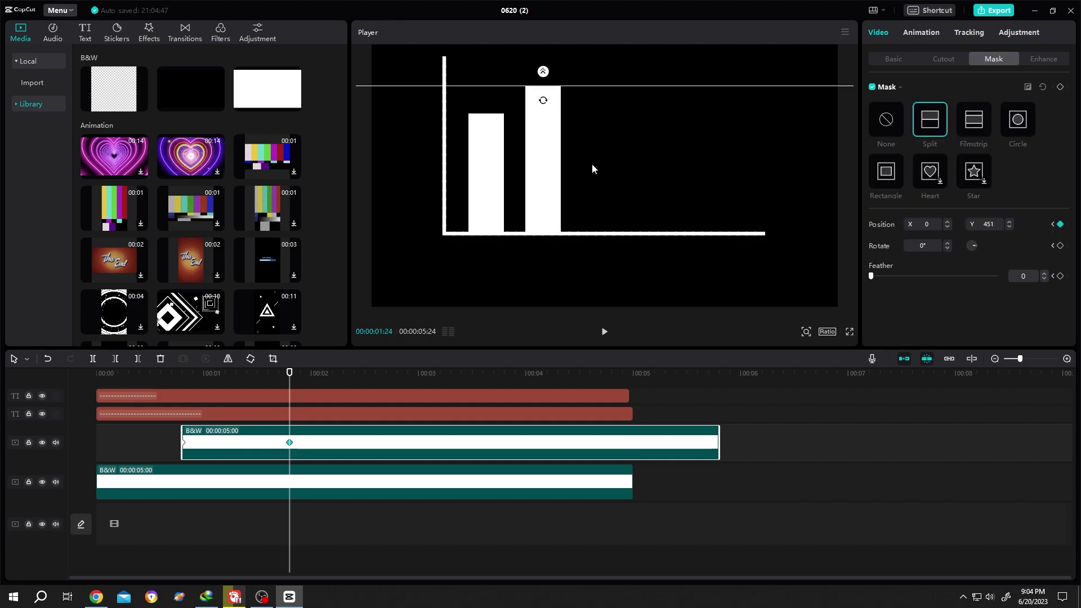
{"action": "left_click_drag", "start_coordinate": [289, 372], "coordinate": [97, 375]}
{"action": "key", "text": "space"}
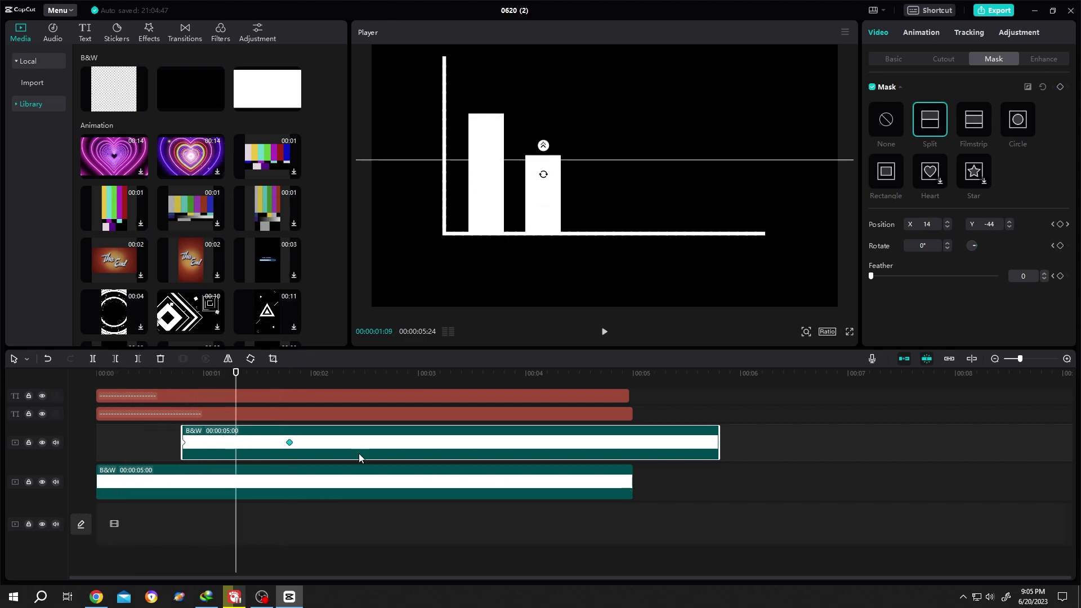
{"action": "key", "text": "space"}
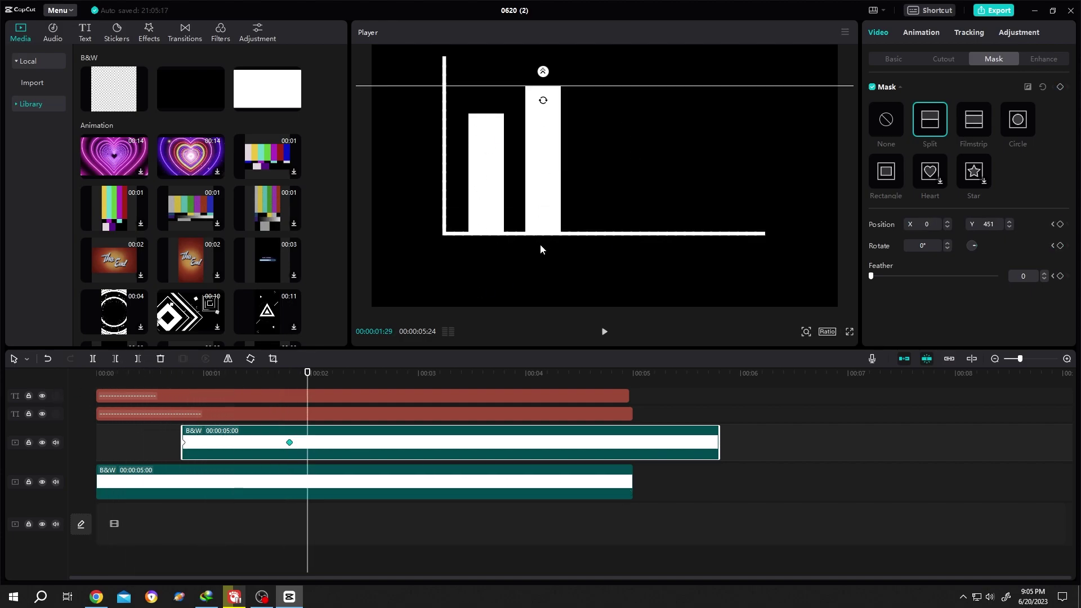
{"action": "key", "text": "Left"}
{"action": "key", "text": "Left"}
{"action": "key", "text": "Left"}
{"action": "key", "text": "Left"}
{"action": "key", "text": "Left"}
{"action": "key", "text": "Left"}
{"action": "key", "text": "Left"}
{"action": "key", "text": "Left"}
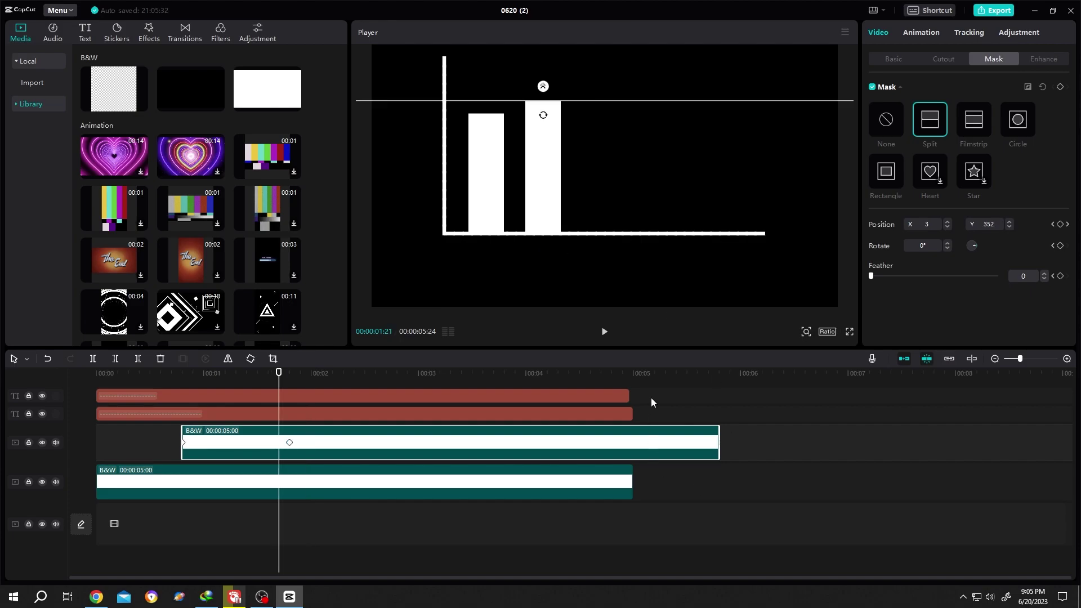
Step: Change the project frame rate from 30 to 60.00 fps and play the animation back
{"action": "left_click", "coordinate": [651, 401]}
{"action": "left_click", "coordinate": [597, 372]}
{"action": "left_click", "coordinate": [1045, 336]}
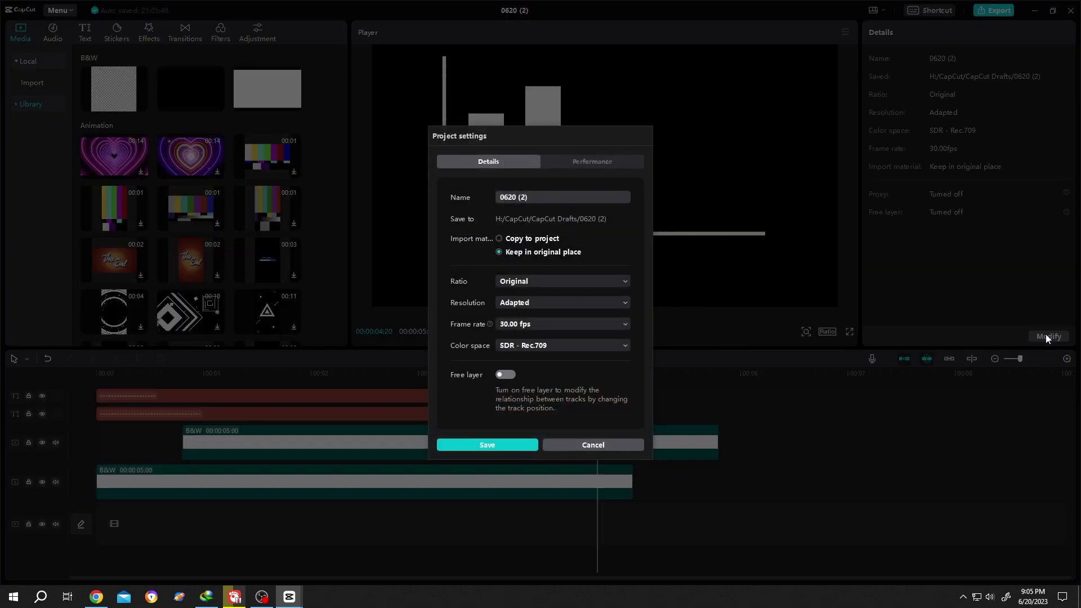
{"action": "left_click", "coordinate": [546, 326]}
{"action": "left_click", "coordinate": [528, 414]}
{"action": "left_click", "coordinate": [501, 442]}
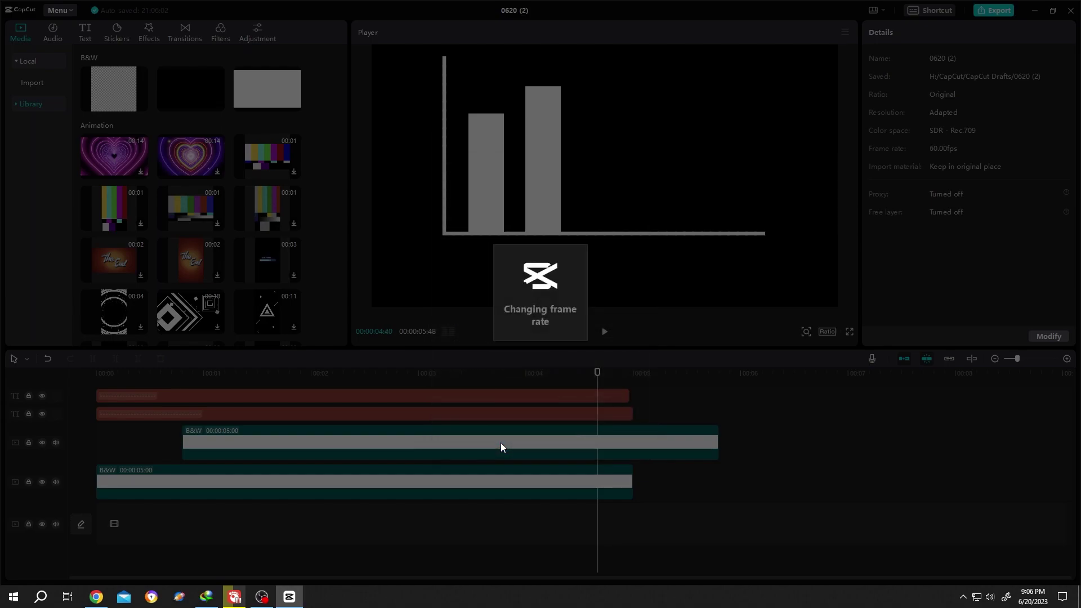
{"action": "key", "text": "space"}
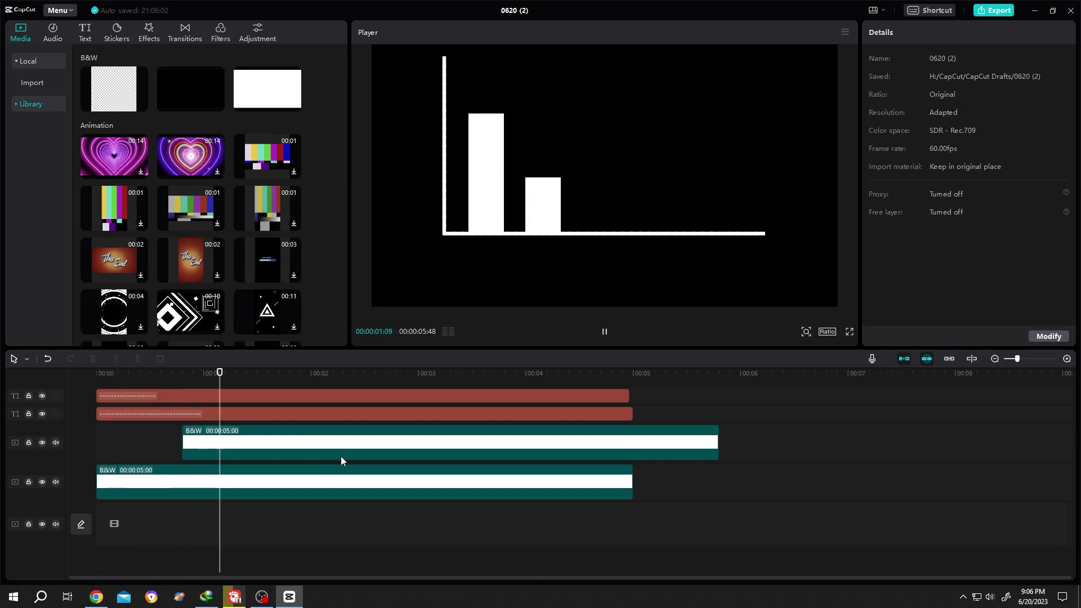
{"action": "key", "text": "space"}
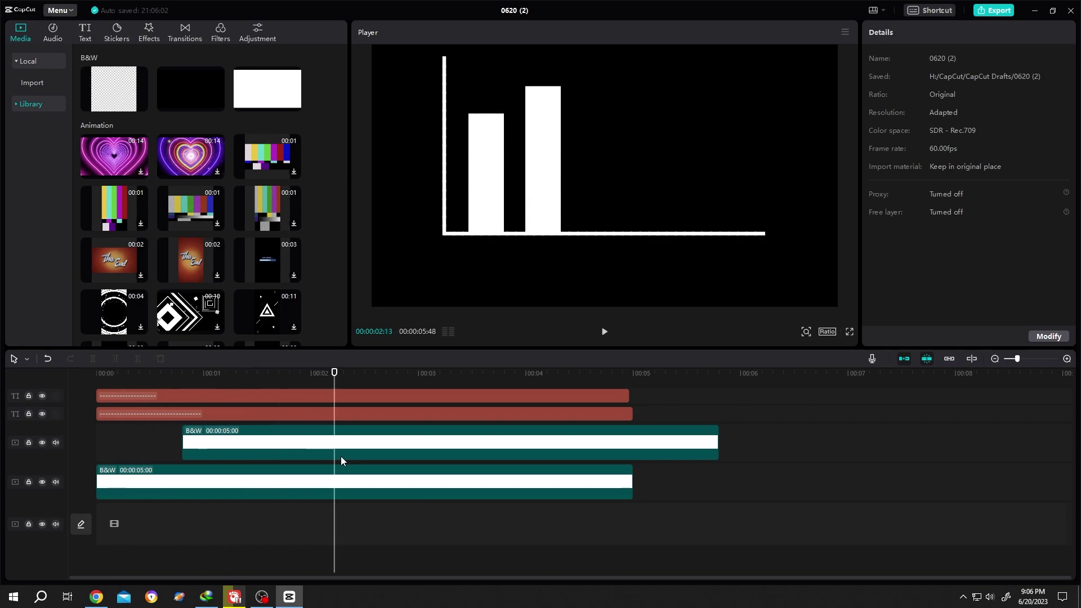
Step: Add a Default text clip on a new top track, extended to about five seconds
{"action": "left_click", "coordinate": [85, 32]}
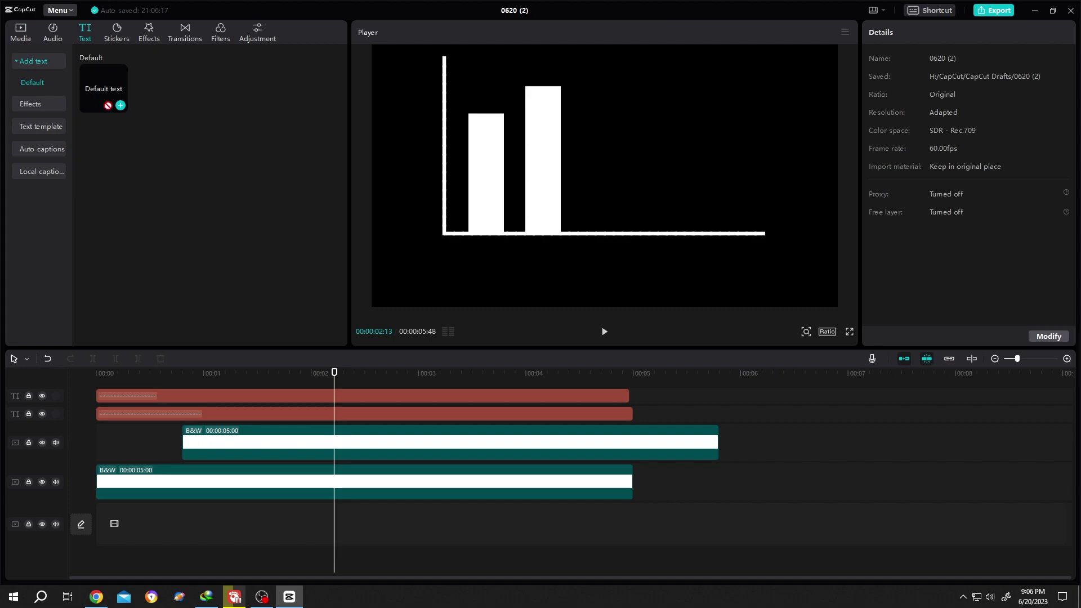
{"action": "left_click_drag", "start_coordinate": [107, 96], "coordinate": [99, 391]}
{"action": "left_click_drag", "start_coordinate": [417, 398], "coordinate": [625, 398]}
{"action": "left_click", "coordinate": [771, 400]}
Step: Select all clips, split them at 00:00:04:53, and delete the tails
{"action": "left_click_drag", "start_coordinate": [772, 400], "coordinate": [589, 511]}
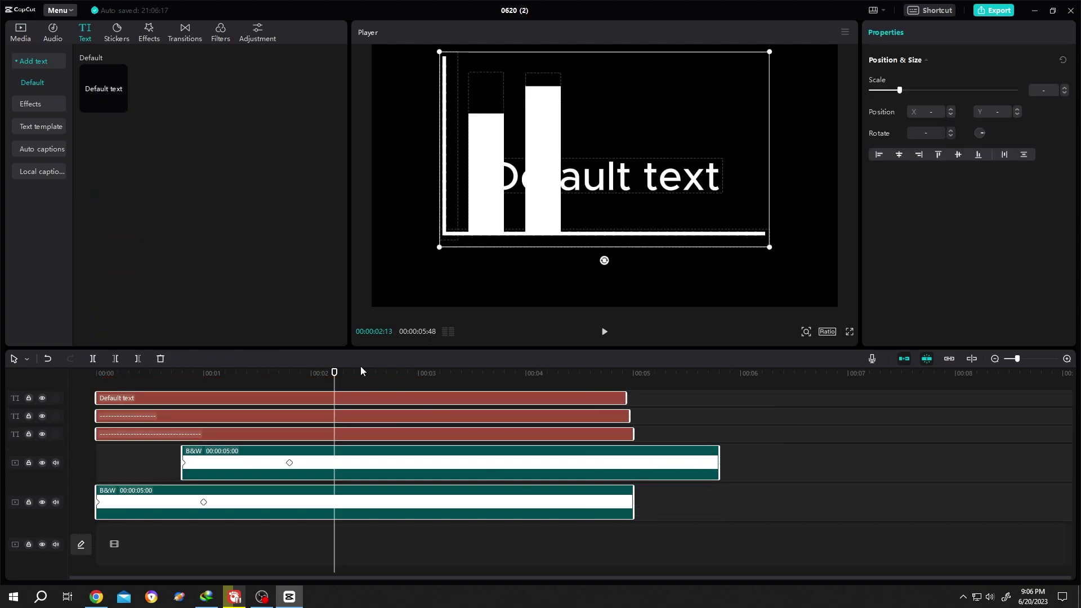
{"action": "left_click_drag", "start_coordinate": [363, 371], "coordinate": [621, 390]}
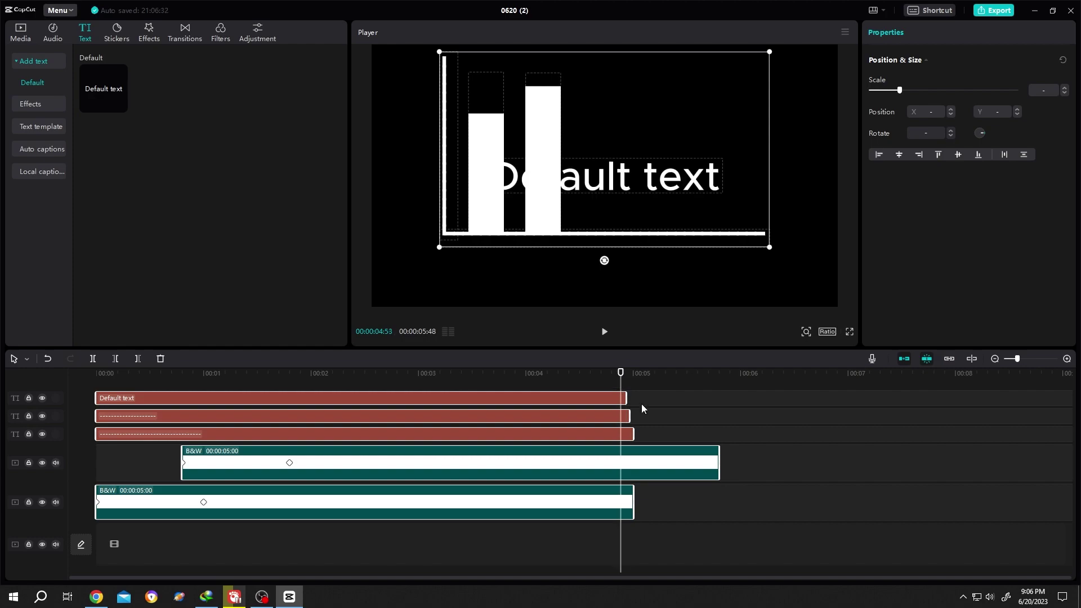
{"action": "key", "text": "ctrl+b"}
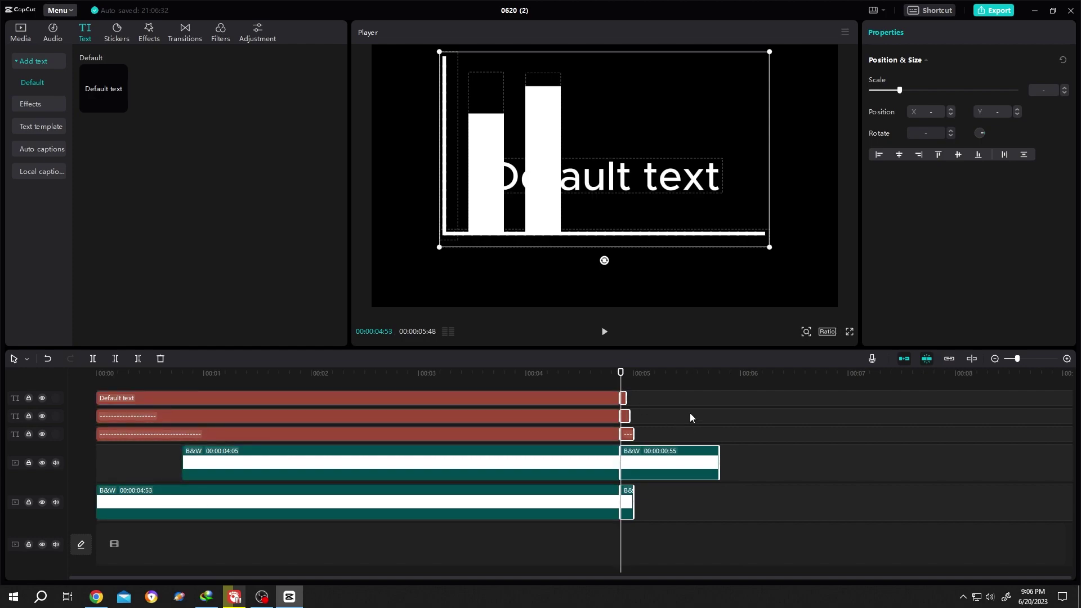
{"action": "key", "text": "Delete"}
{"action": "key", "text": "Home"}
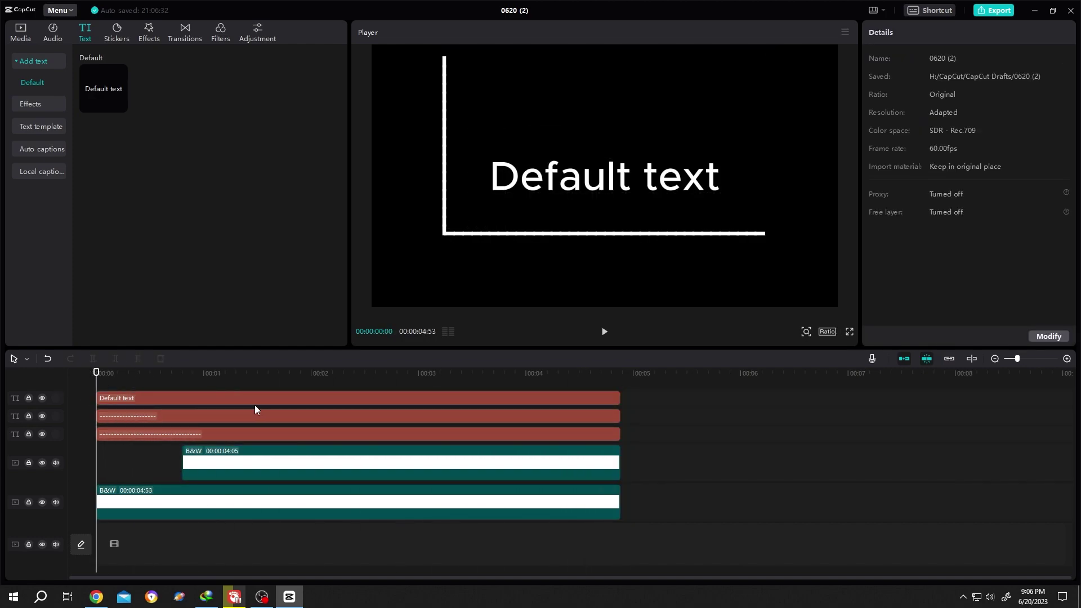
Step: Replace the Default text with '4060Ti'
{"action": "left_click", "coordinate": [265, 401]}
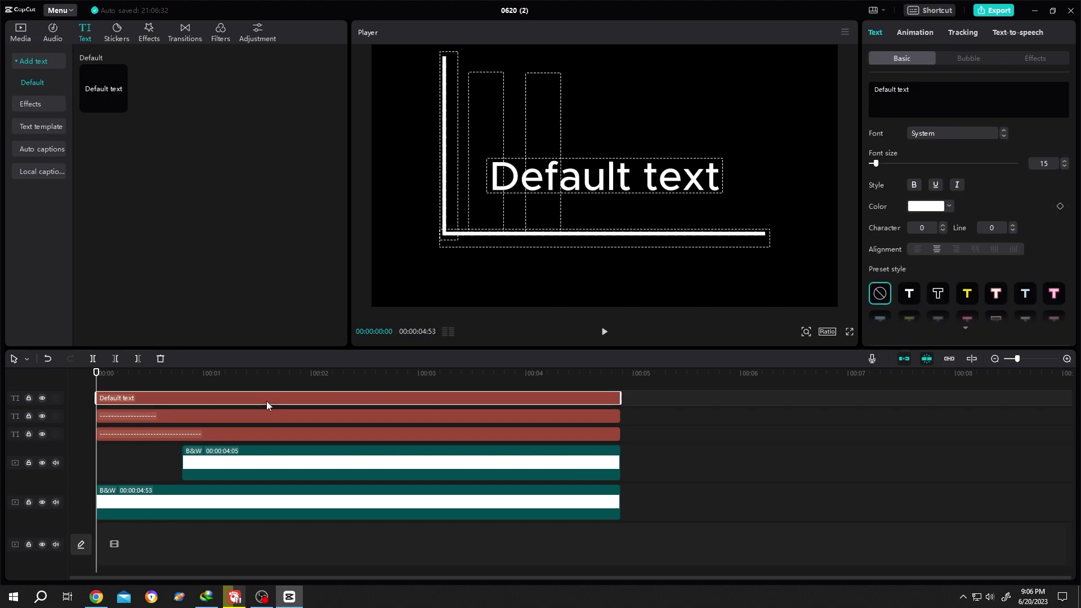
{"action": "left_click", "coordinate": [930, 88]}
{"action": "key", "text": "ctrl+a"}
{"action": "key", "text": "BackSpace"}
{"action": "type", "text": "4060"}
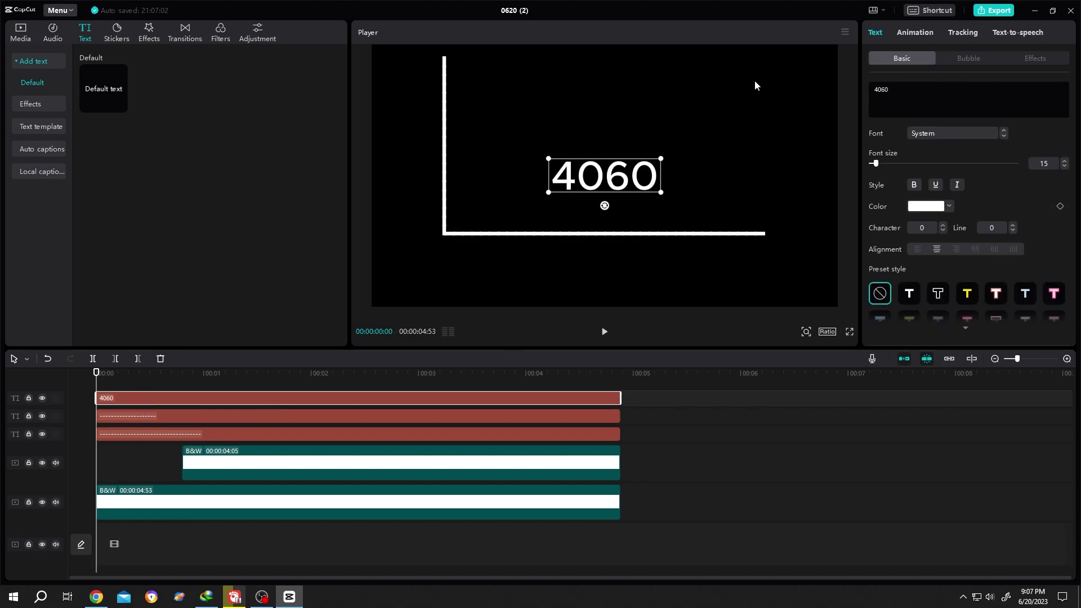
{"action": "type", "text": "Ti"}
Step: Scale the 4060Ti label to 47% and place it just above the first bar
{"action": "left_click_drag", "start_coordinate": [97, 387], "coordinate": [221, 388]}
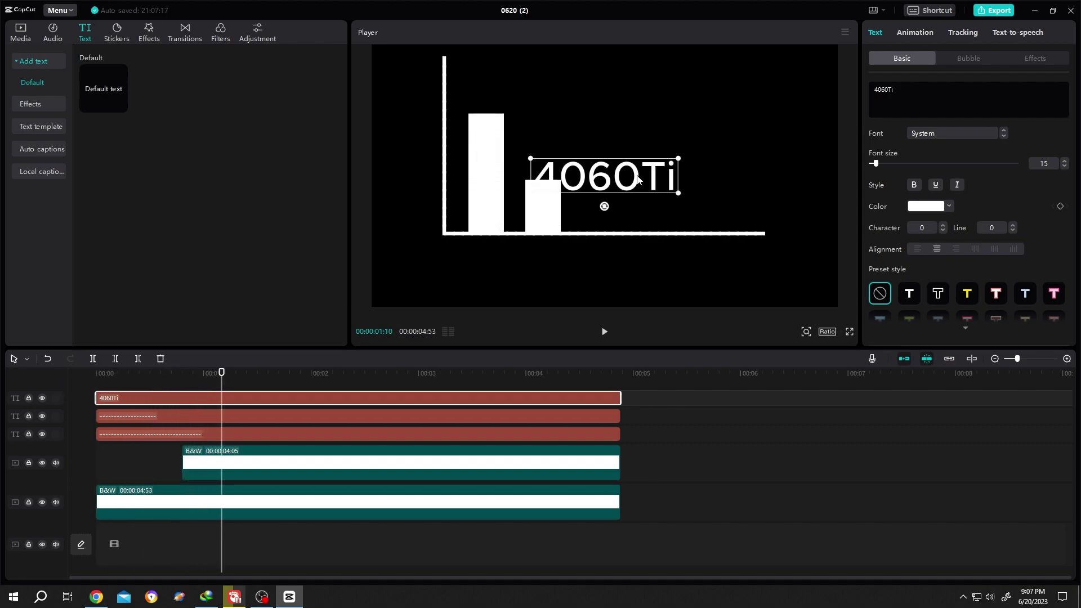
{"action": "left_click_drag", "start_coordinate": [638, 179], "coordinate": [532, 98]}
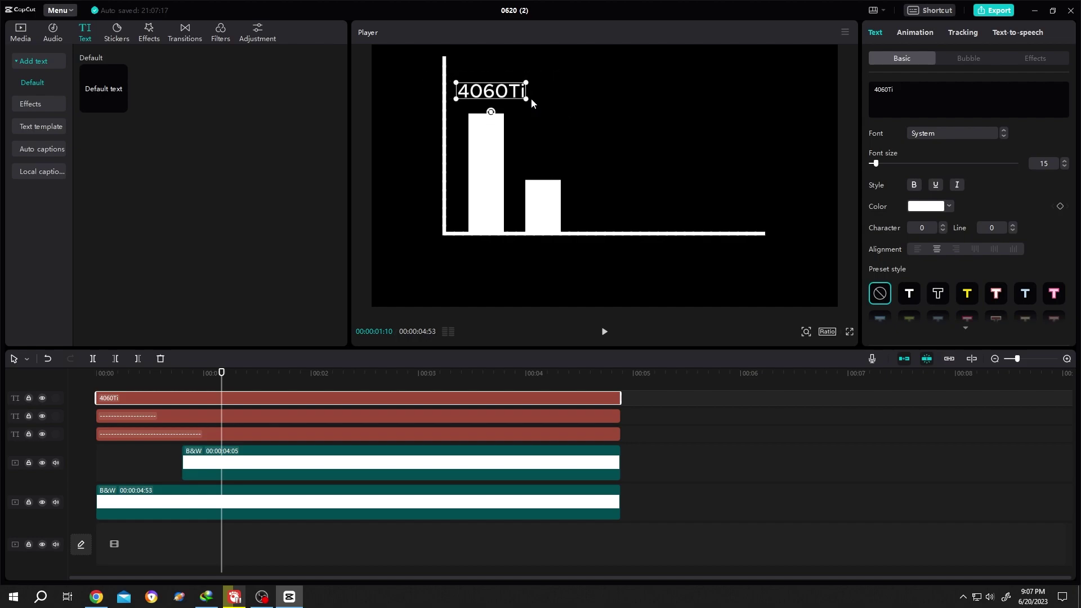
{"action": "left_click_drag", "start_coordinate": [221, 387], "coordinate": [203, 386]}
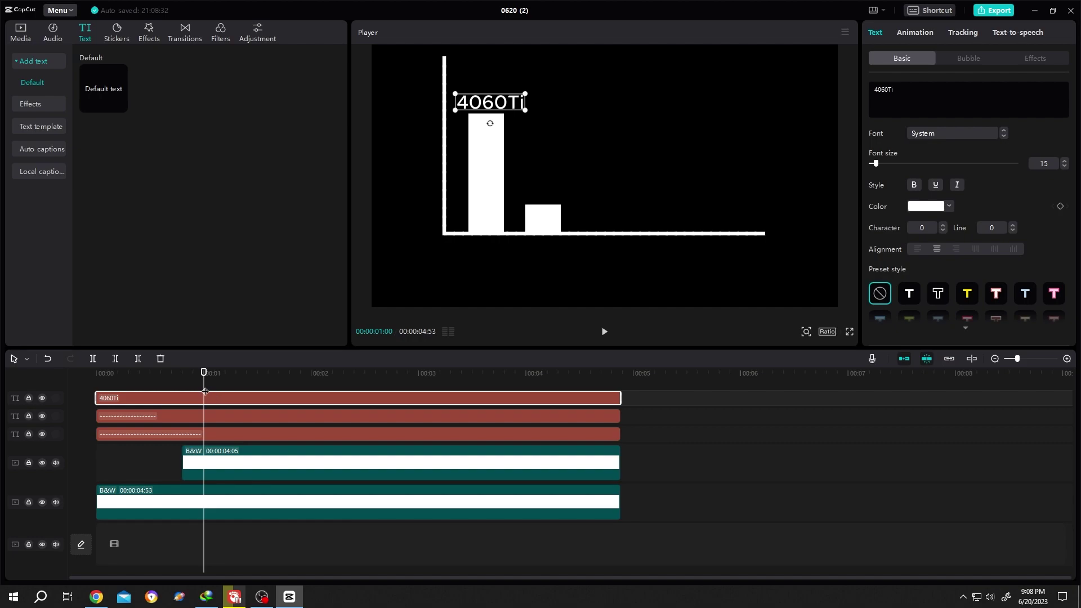
{"action": "mouse_move", "coordinate": [204, 390]}
{"action": "left_mouse_down"}
{"action": "mouse_move", "coordinate": [180, 390]}
{"action": "mouse_move", "coordinate": [204, 391]}
{"action": "left_mouse_up"}
Step: Keyframe the label's position at 1 s, then start it at the axis corner at 0 s with X -941
{"action": "scroll", "coordinate": [1055, 203], "scroll_direction": "down", "scroll_amount": 4}
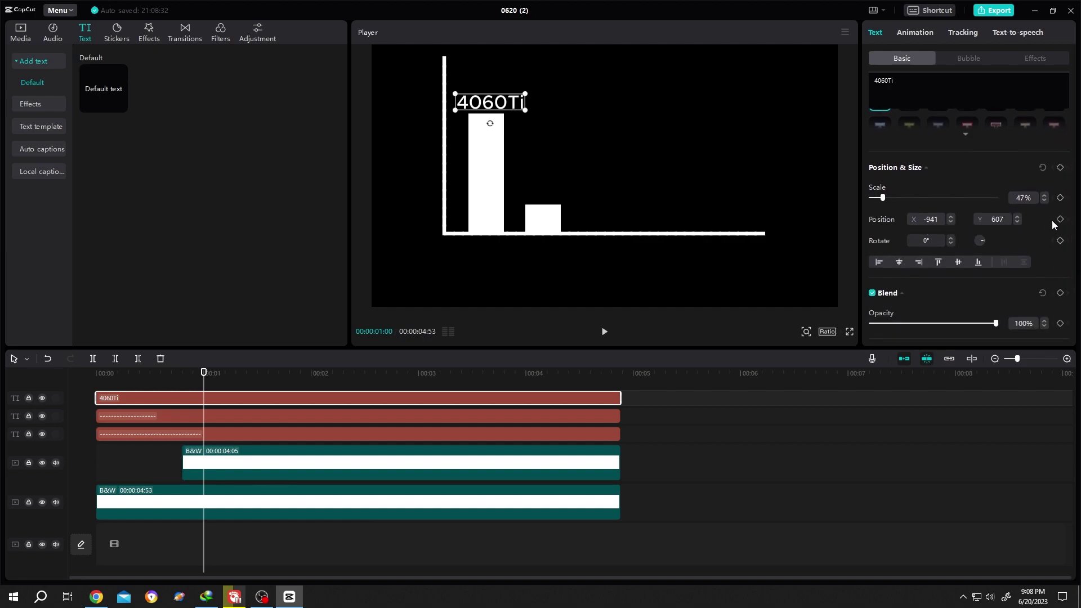
{"action": "left_click", "coordinate": [1060, 220]}
{"action": "left_click_drag", "start_coordinate": [204, 383], "coordinate": [76, 384]}
{"action": "left_click_drag", "start_coordinate": [493, 106], "coordinate": [490, 221]}
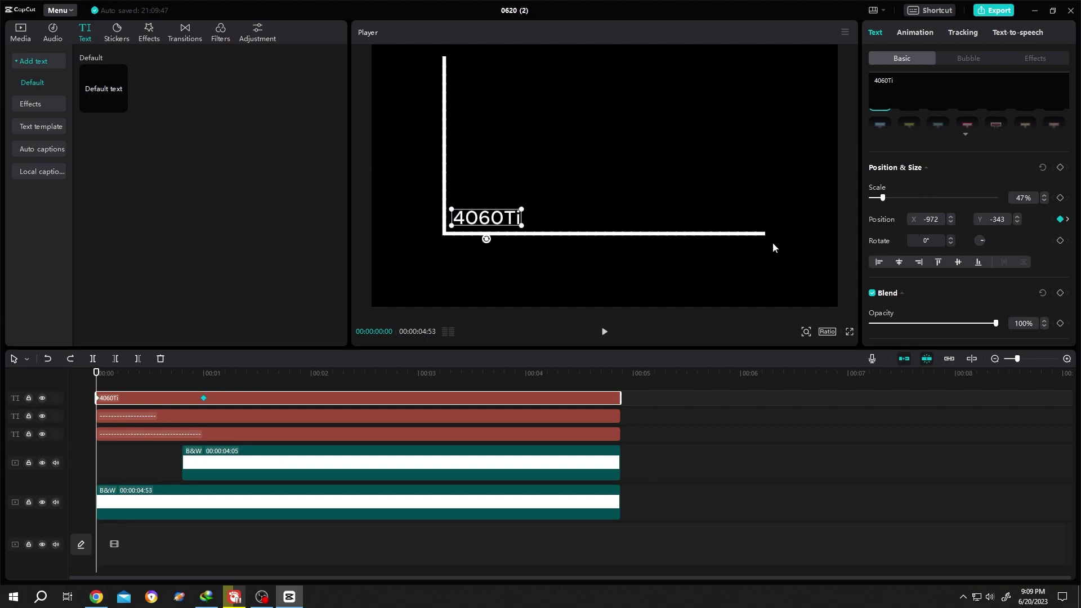
{"action": "left_click_drag", "start_coordinate": [95, 387], "coordinate": [204, 386]}
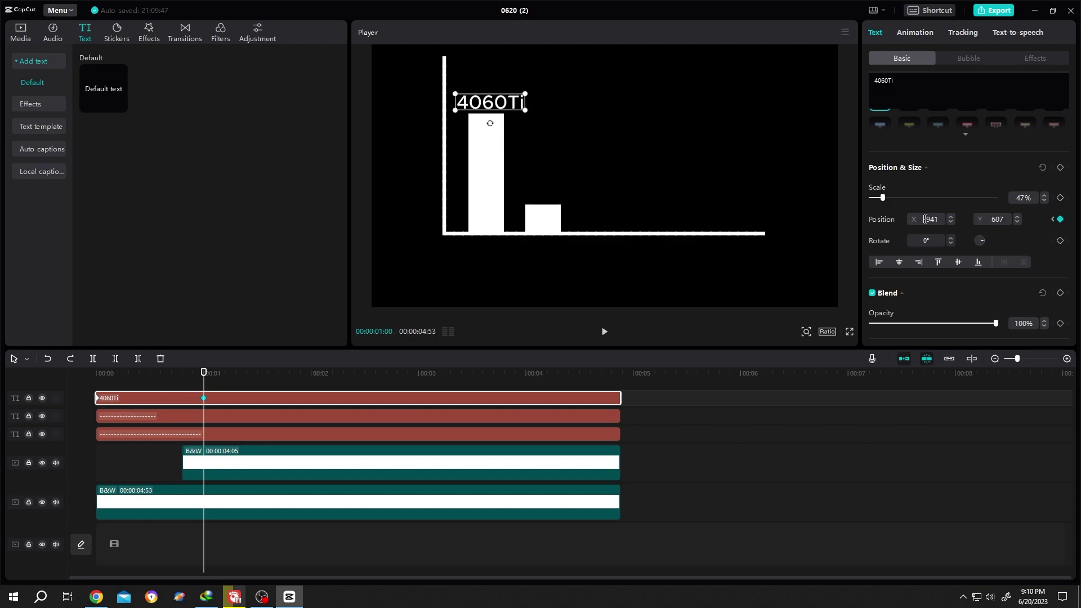
{"action": "left_click_drag", "start_coordinate": [203, 384], "coordinate": [69, 392]}
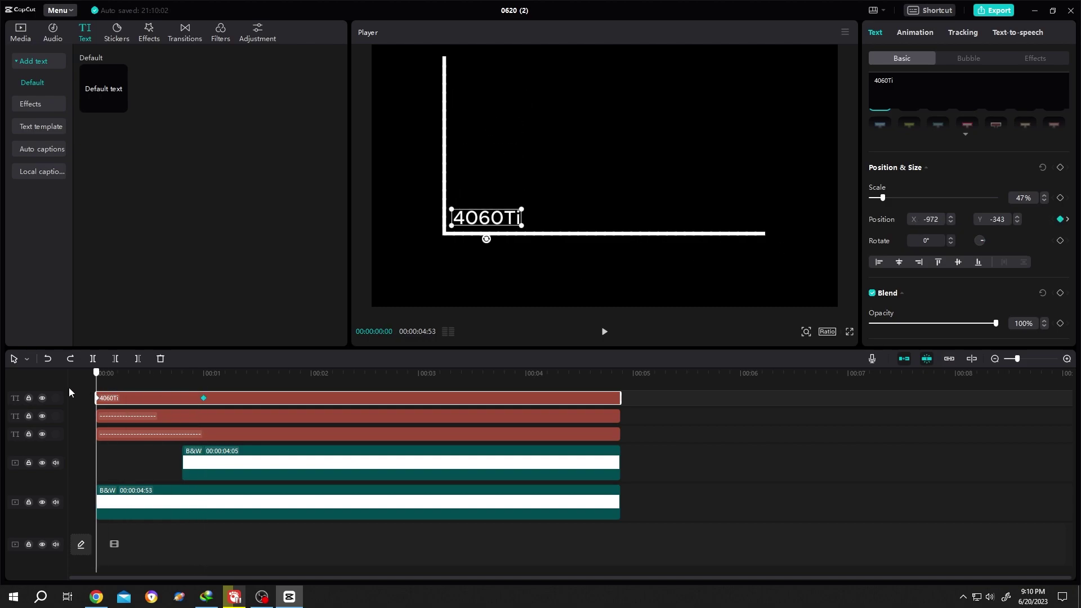
{"action": "left_click", "coordinate": [928, 219]}
Step: Give the 4060Ti label a character-scrambling Random In animation lengthened to 0.8 s
{"action": "type", "text": "-941"}
{"action": "left_click", "coordinate": [213, 372]}
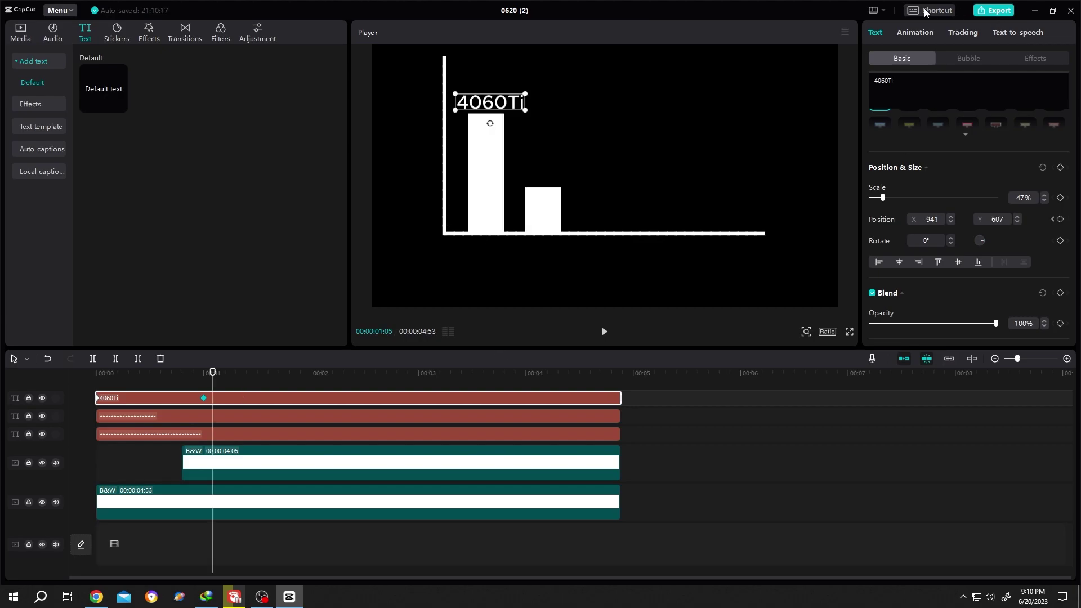
{"action": "left_click", "coordinate": [914, 32]}
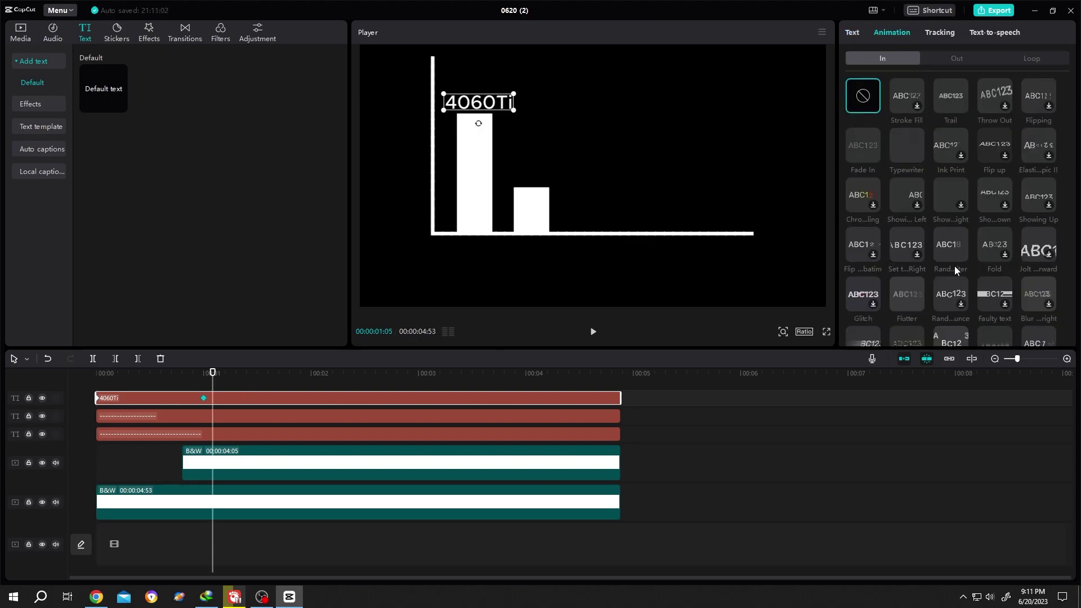
{"action": "left_click", "coordinate": [958, 248]}
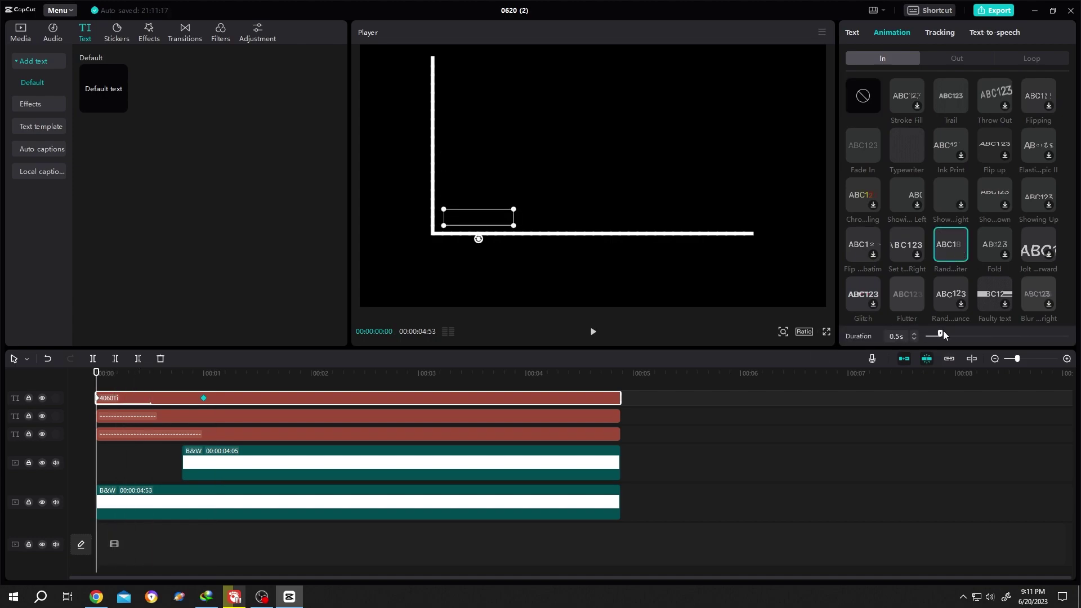
{"action": "left_click_drag", "start_coordinate": [948, 333], "coordinate": [950, 333]}
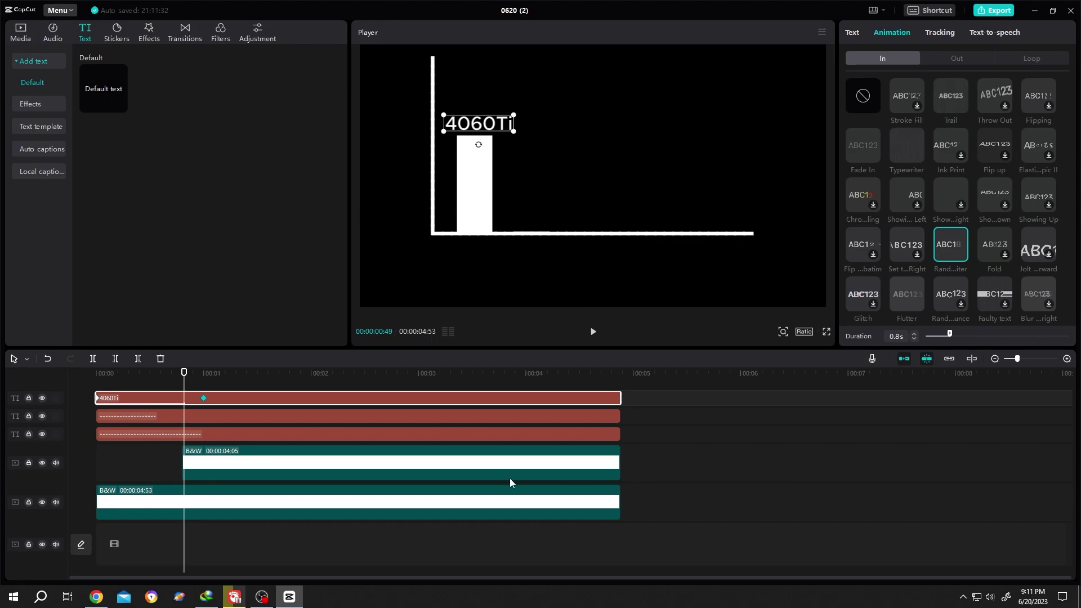